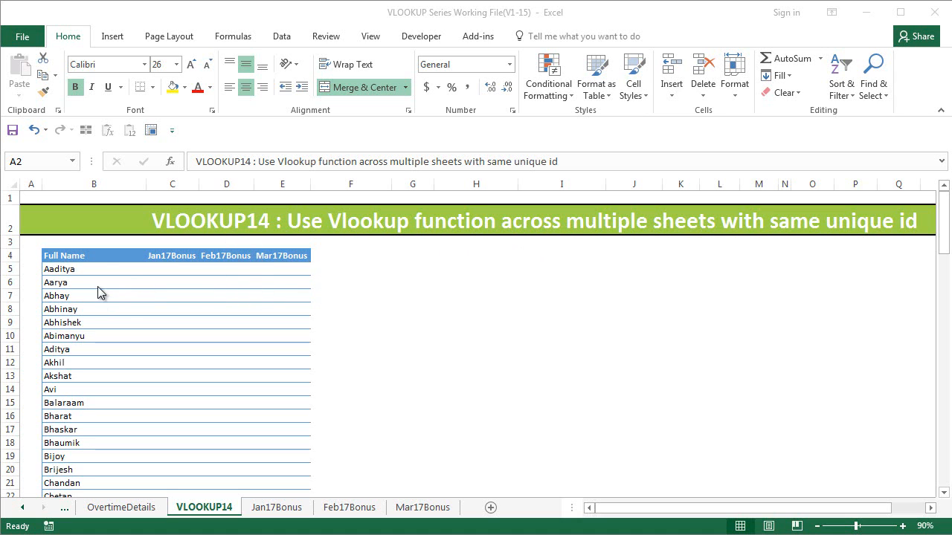
- Review the names list and the Jan, Feb and Mar bonus sheets, then return to VLOOKUP14
left_click_drag(82, 256, 75, 391)
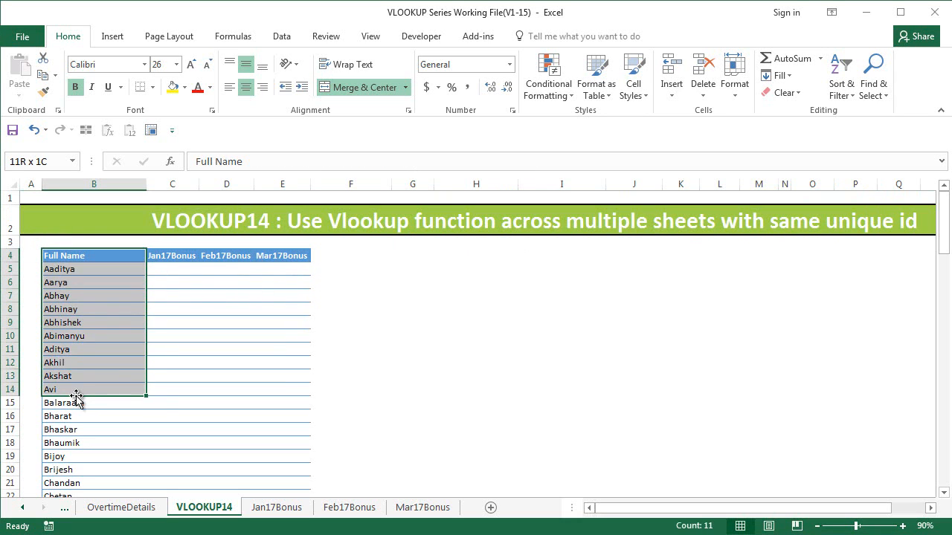
left_click(277, 507)
left_click(349, 507)
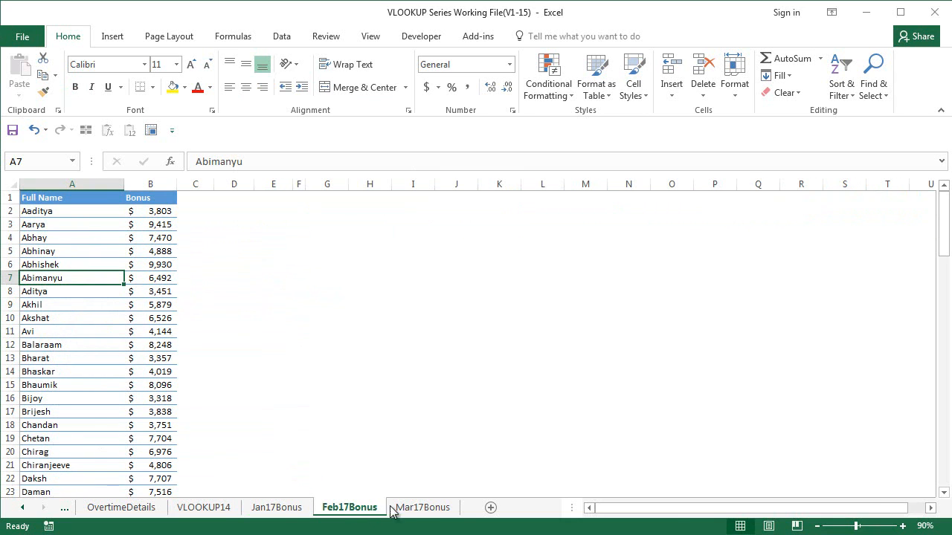
left_click(414, 511)
left_click(415, 511)
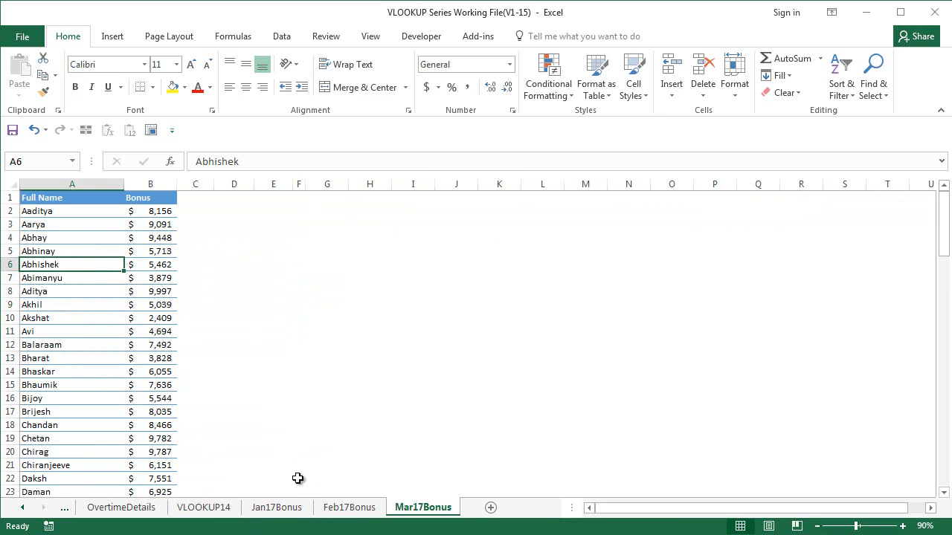
left_click(277, 507)
left_click(349, 513)
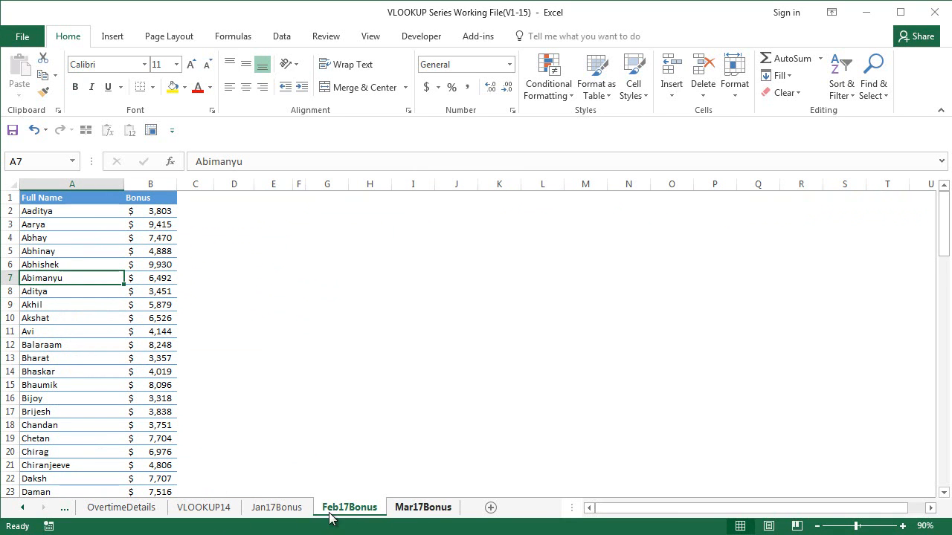
left_click_drag(156, 211, 156, 399)
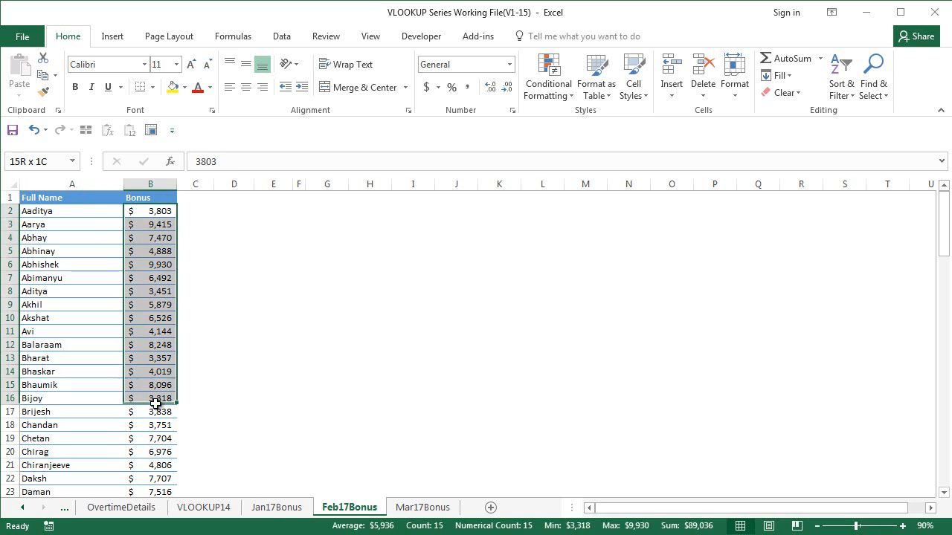
left_click(277, 511)
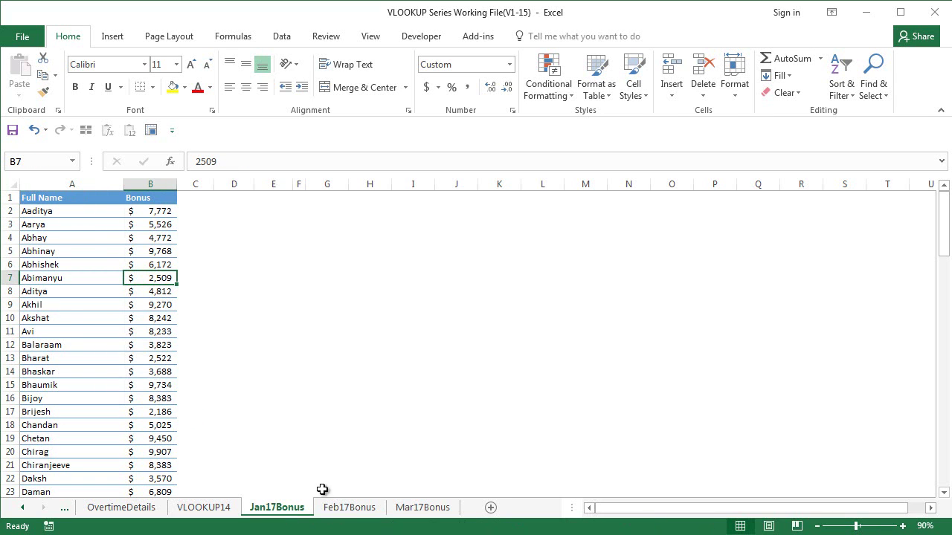
left_click(422, 507)
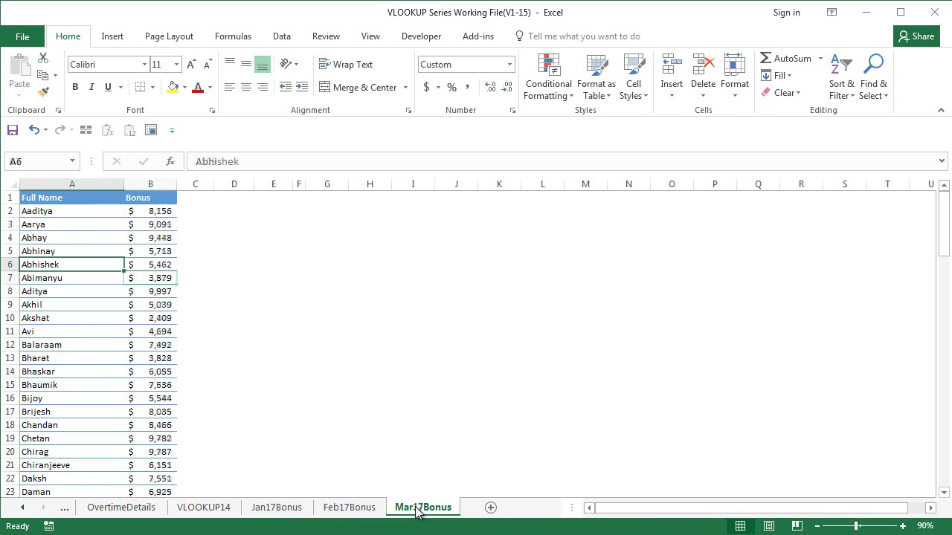
left_click(203, 507)
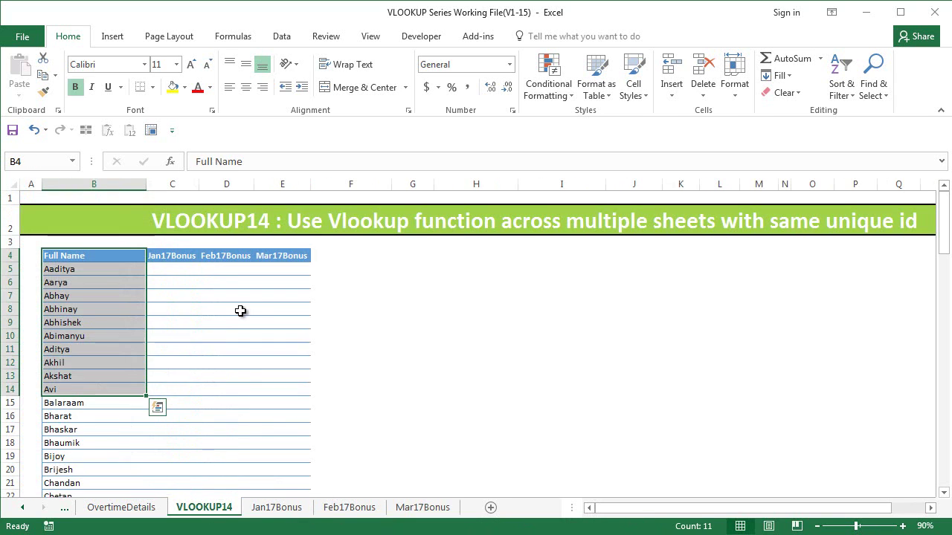
- Enter =VLOOKUP(B5,Jan17Bonus!$A:$B,2,FALSE) in C5, returning Aaditya's January bonus of $7,772
left_click(174, 274)
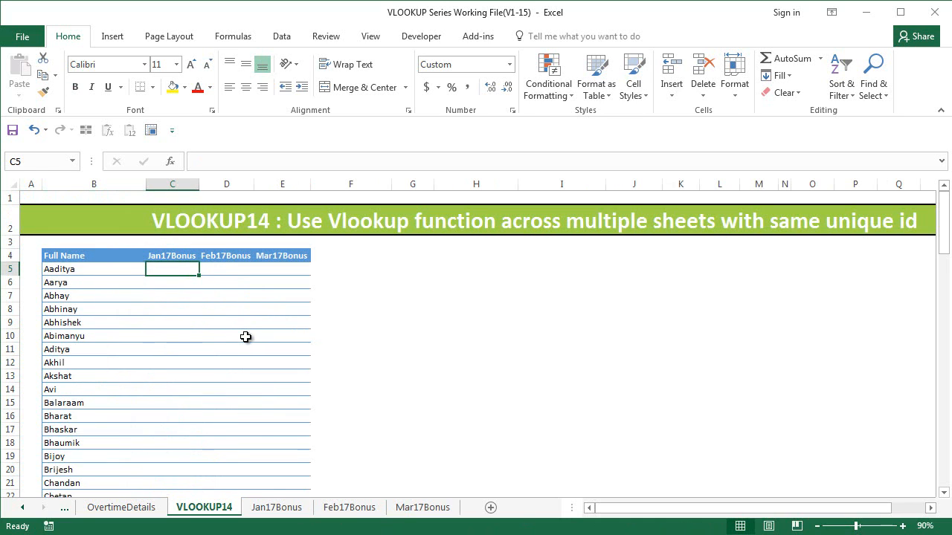
type("=vlo")
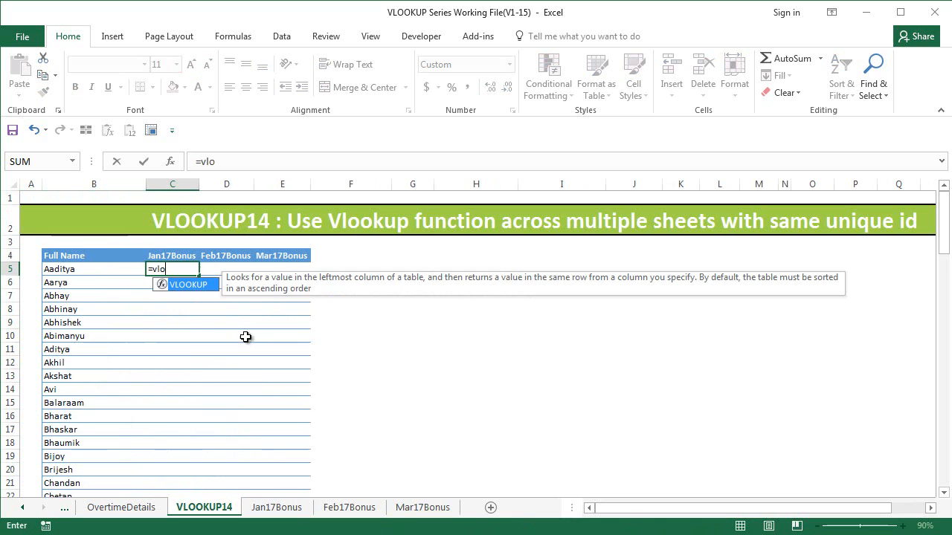
key("Tab")
left_click(90, 269)
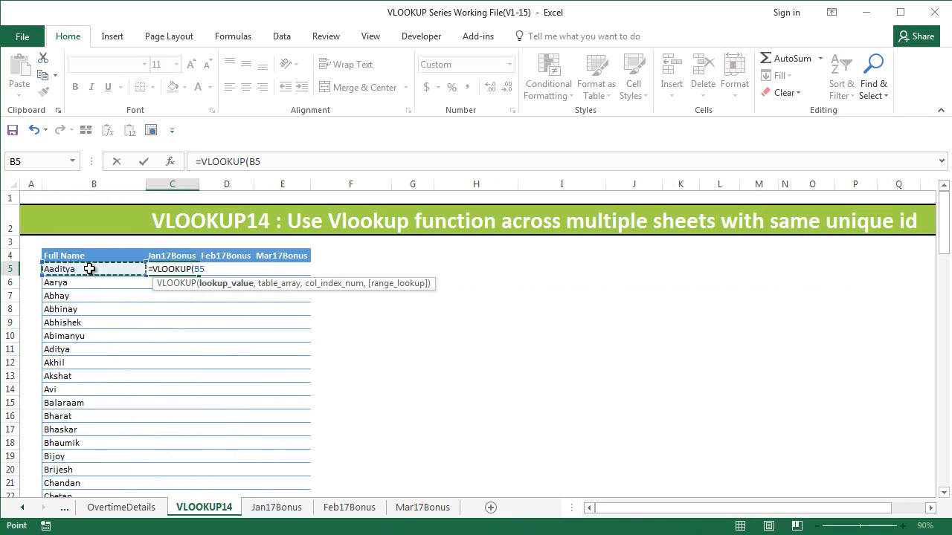
type(",")
left_click(276, 507)
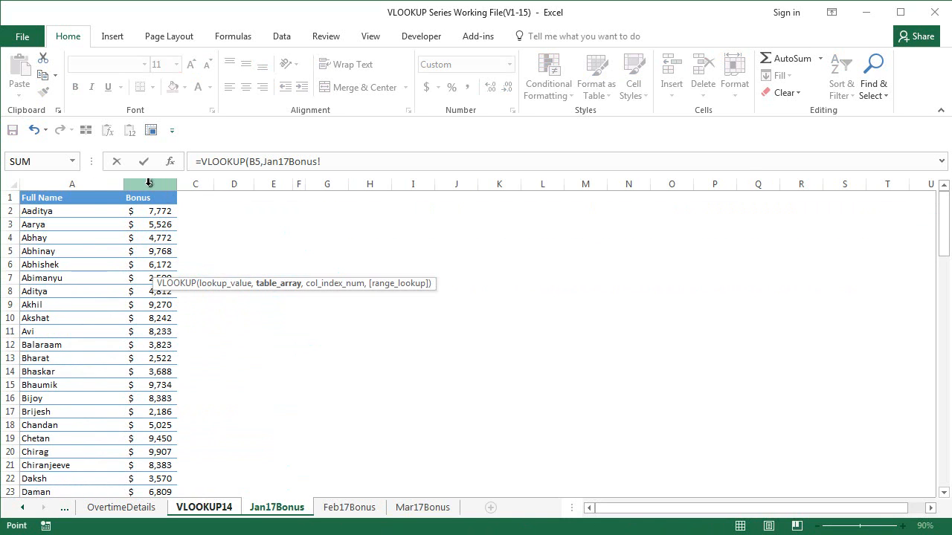
left_click_drag(148, 183, 93, 184)
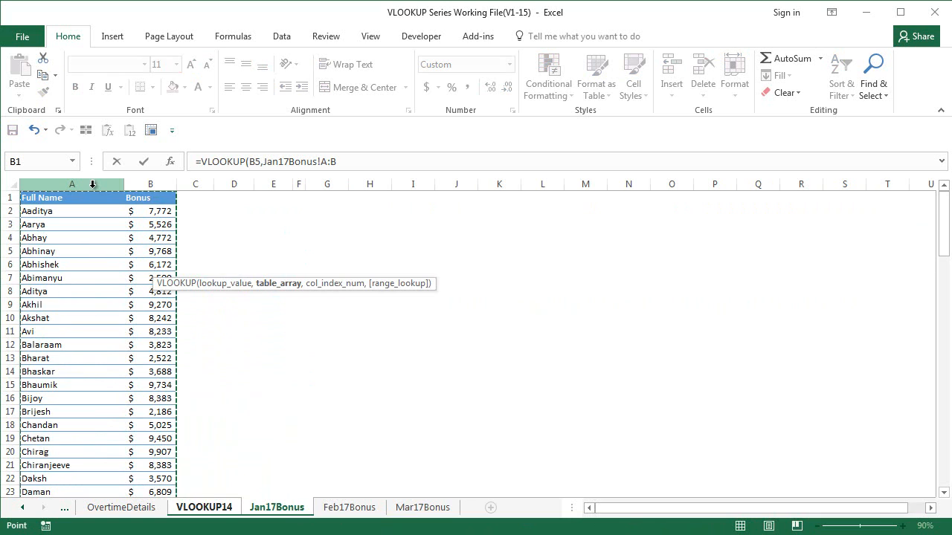
key("F4")
type("$B,")
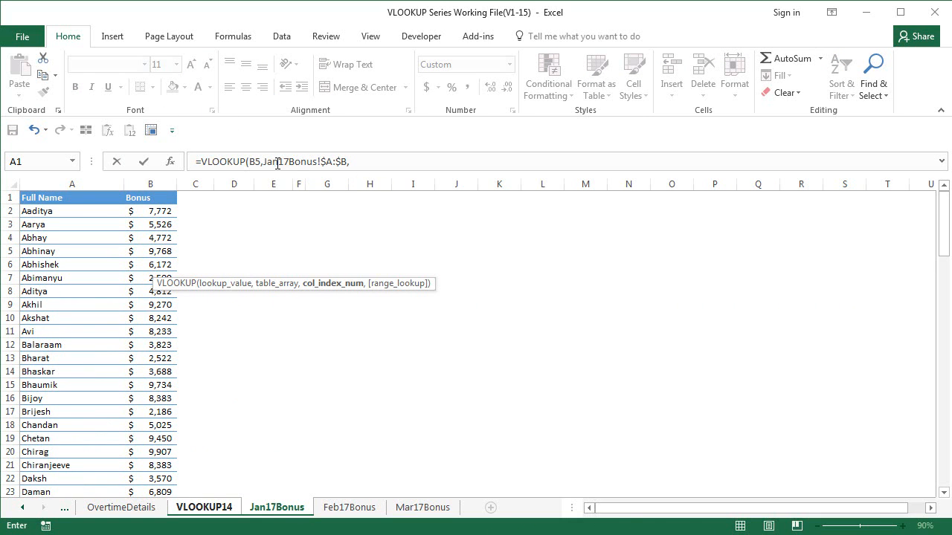
left_click(356, 161)
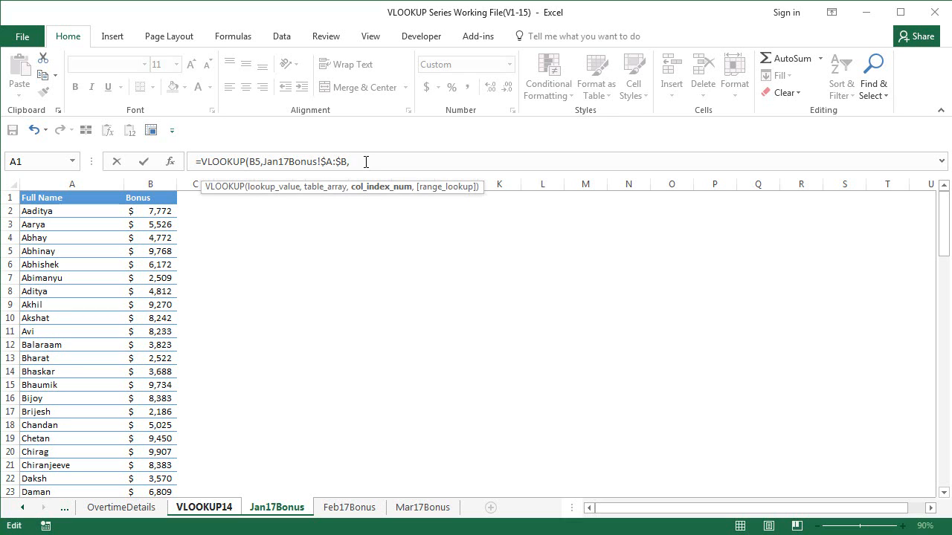
type("2,")
key("Down")
key("Tab")
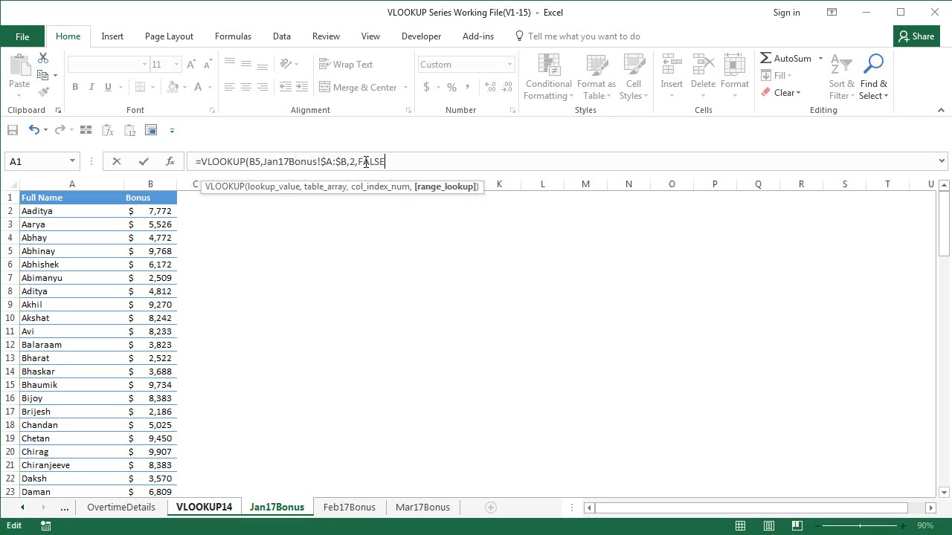
key("Return")
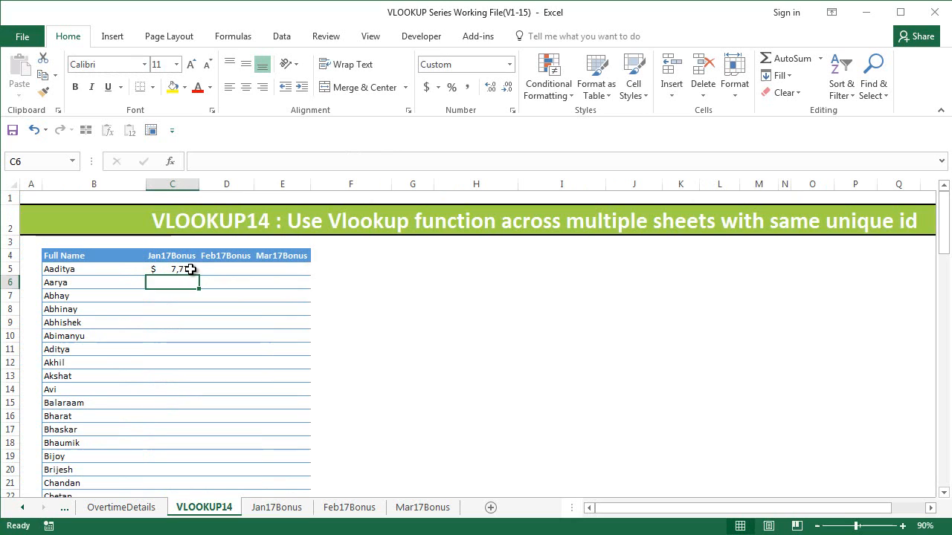
left_click(190, 269)
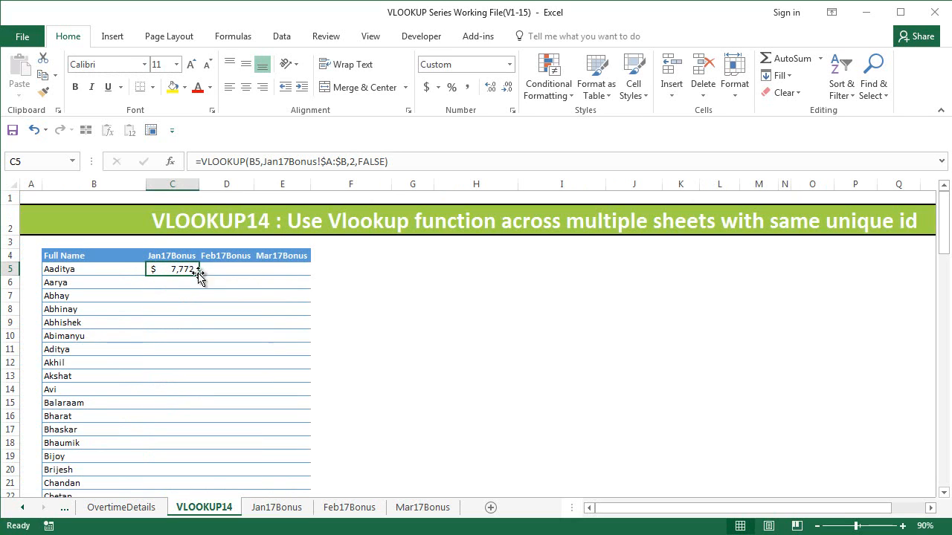
- Fill the January lookup down for all names, then clear the column again
double_click(199, 275)
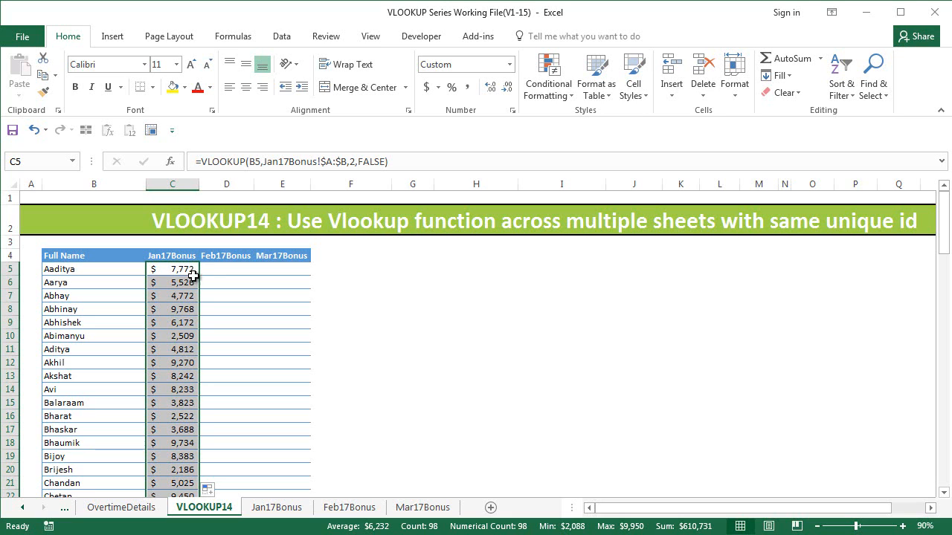
key("Delete")
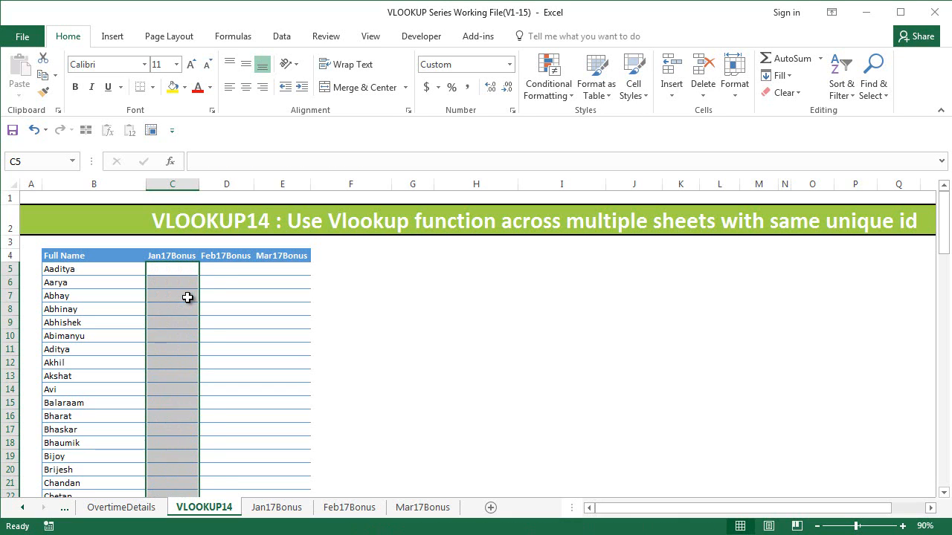
left_click(186, 297)
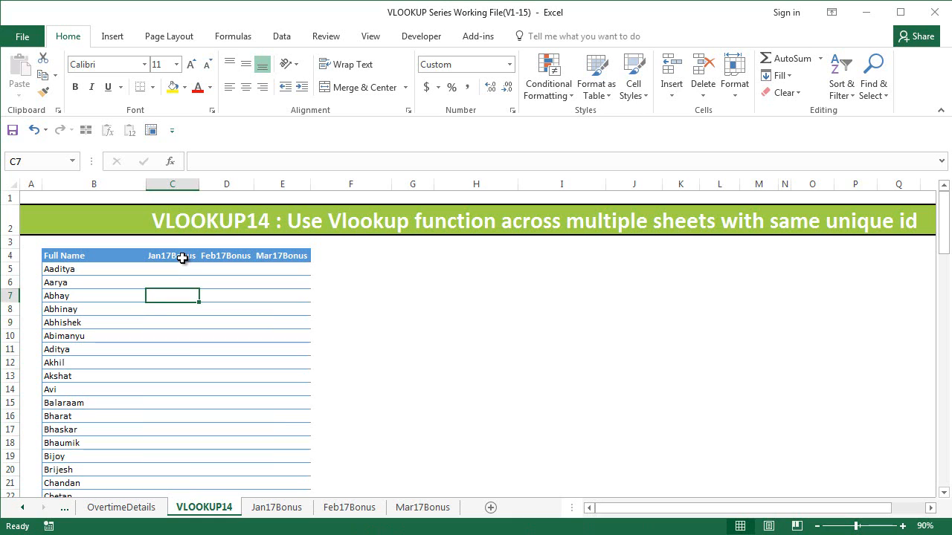
- Inspect the three month headers and columns A:B of the Jan17Bonus sheet
left_click_drag(183, 258, 277, 258)
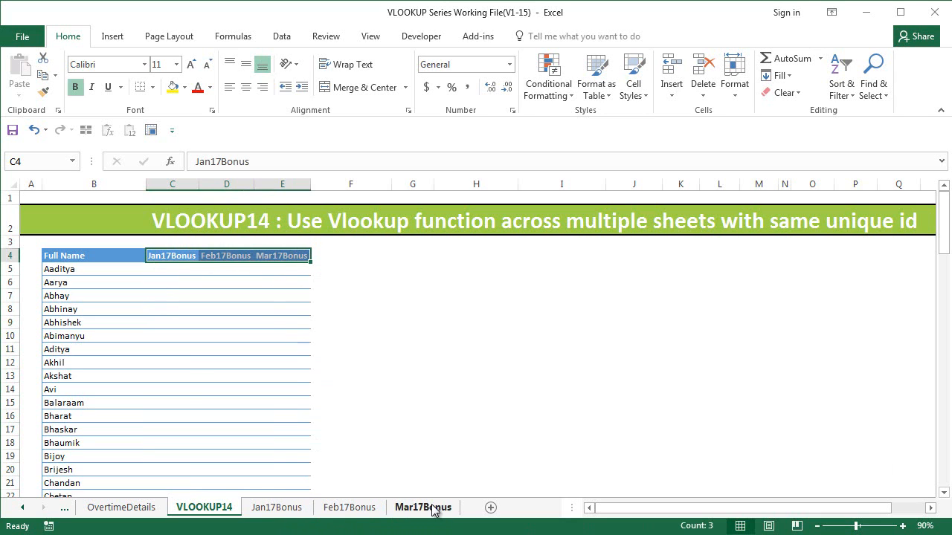
left_click(213, 389)
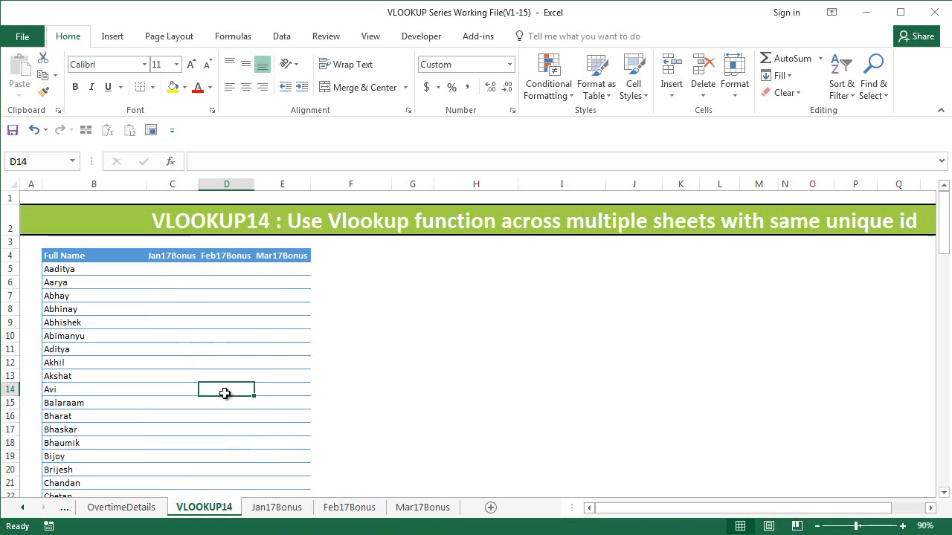
left_click(276, 507)
left_click_drag(150, 184, 110, 179)
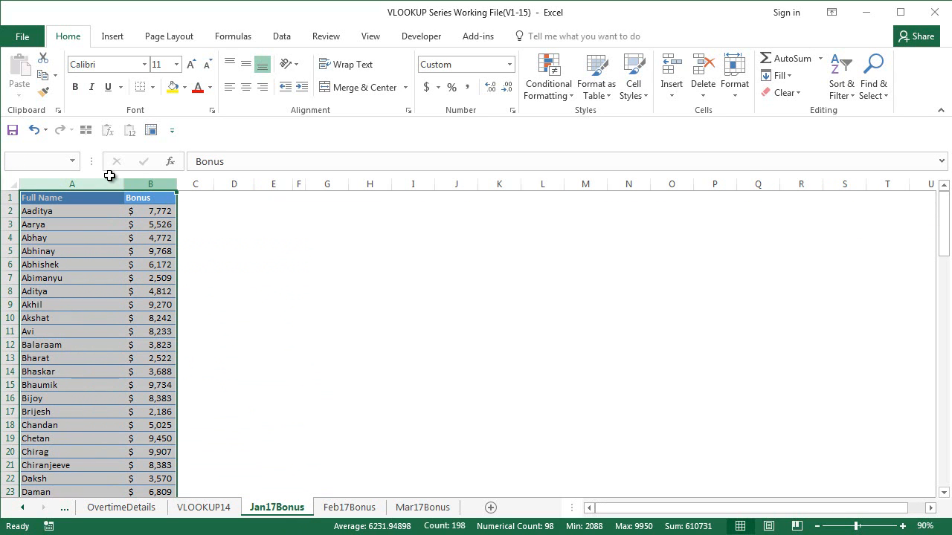
left_click(204, 507)
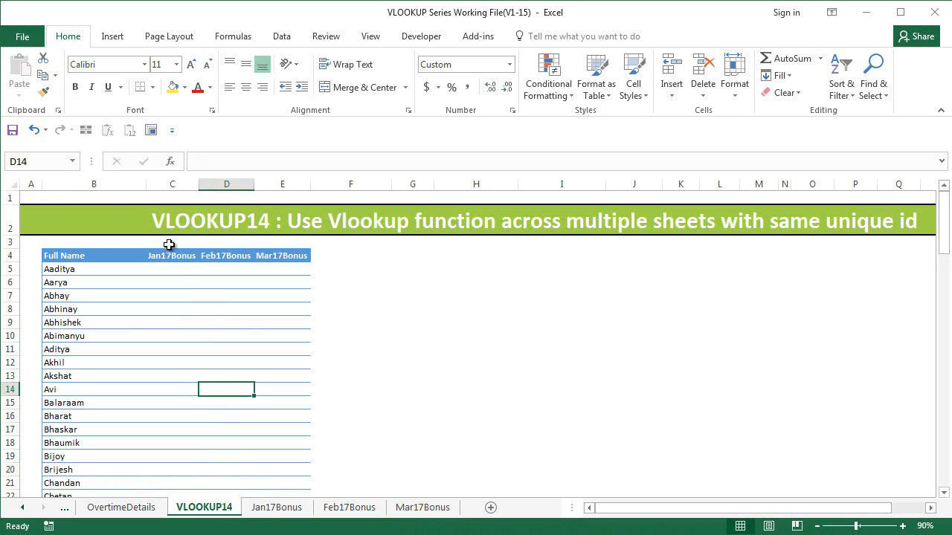
- Enter the text Jan17Bonus!A:B in C3 without an equals sign and widen column C to fit
left_click(169, 245)
type("=v")
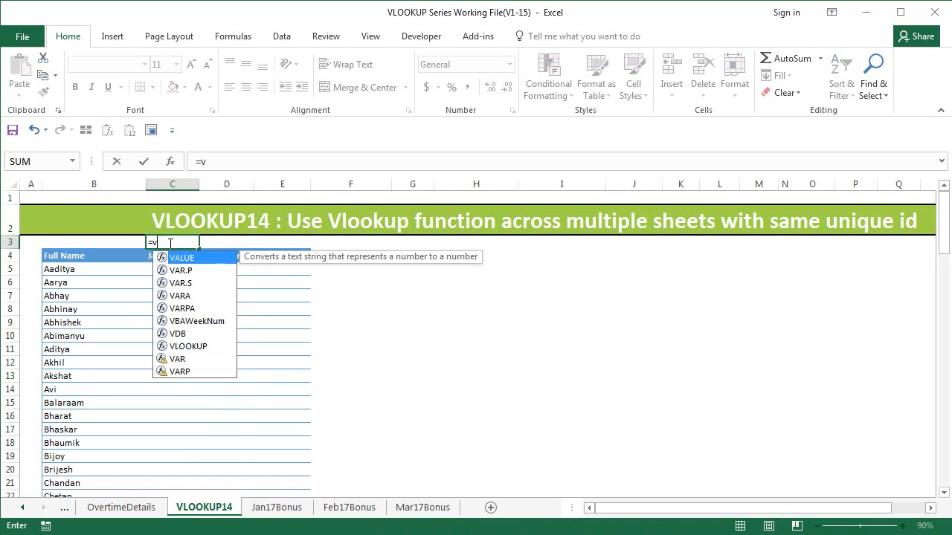
key("BackSpace")
left_click(277, 507)
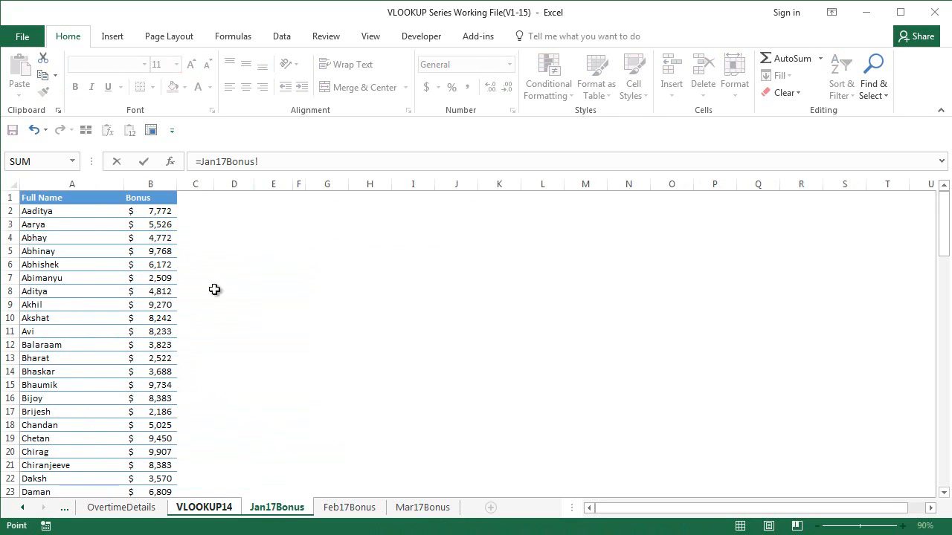
left_click_drag(72, 184, 150, 184)
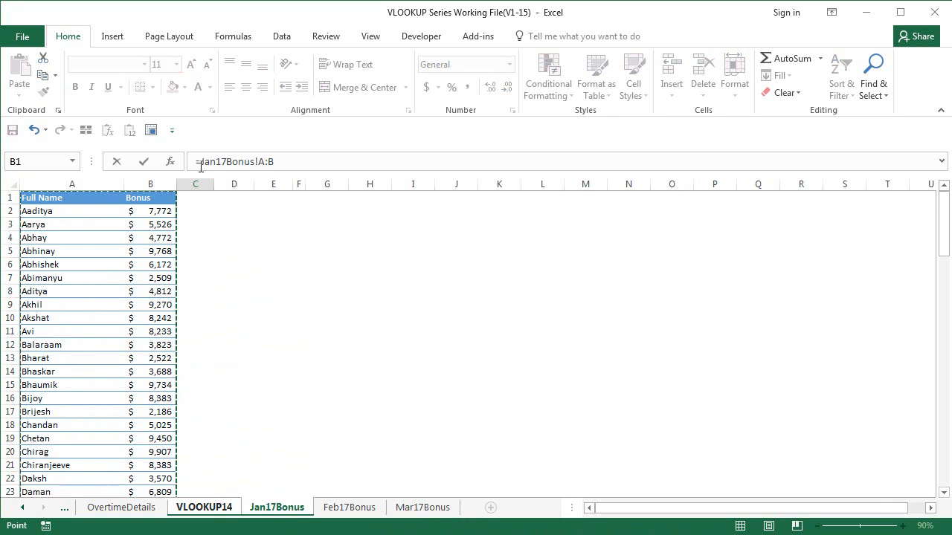
left_click(195, 161)
key("Delete")
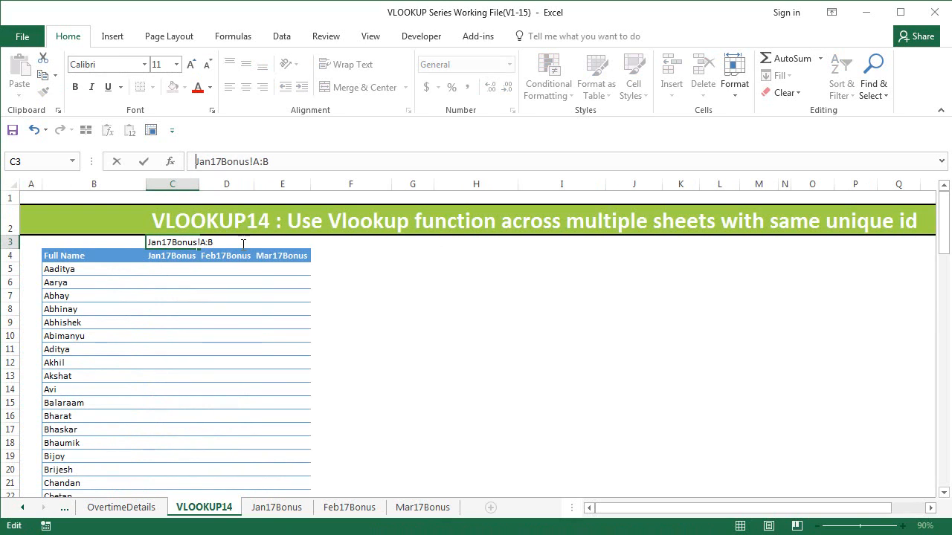
key("Return")
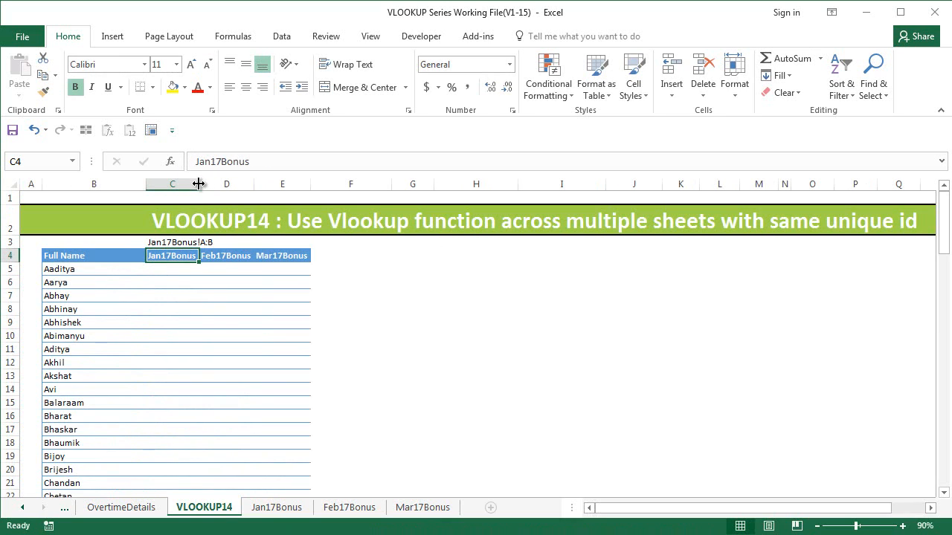
left_click_drag(199, 183, 221, 183)
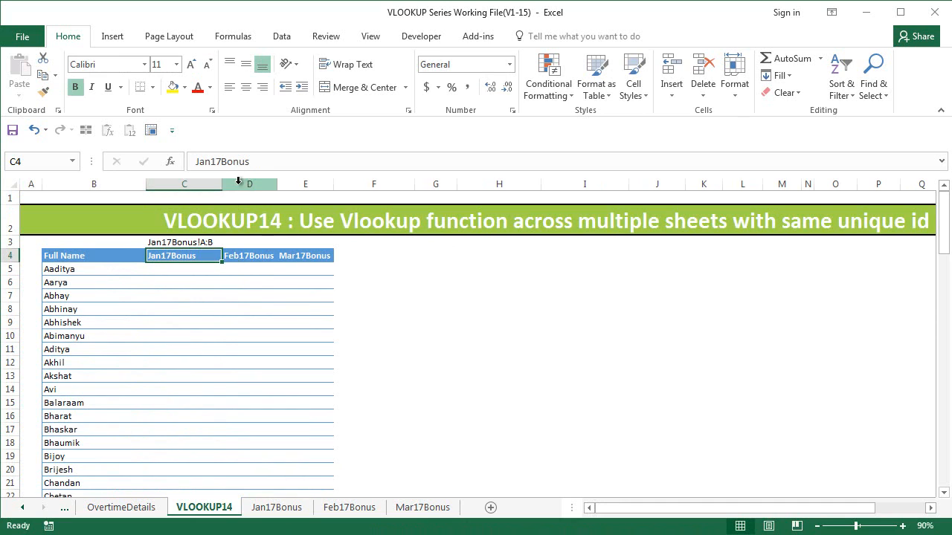
left_click(200, 243)
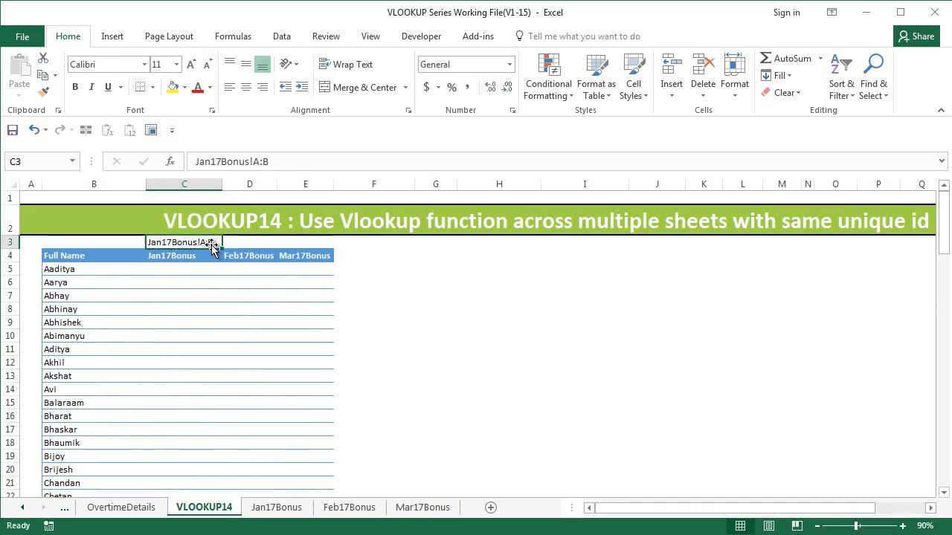
- Replace C3's text with =C$4&"!A:B" building the range from the header below
left_click_drag(252, 161, 272, 163)
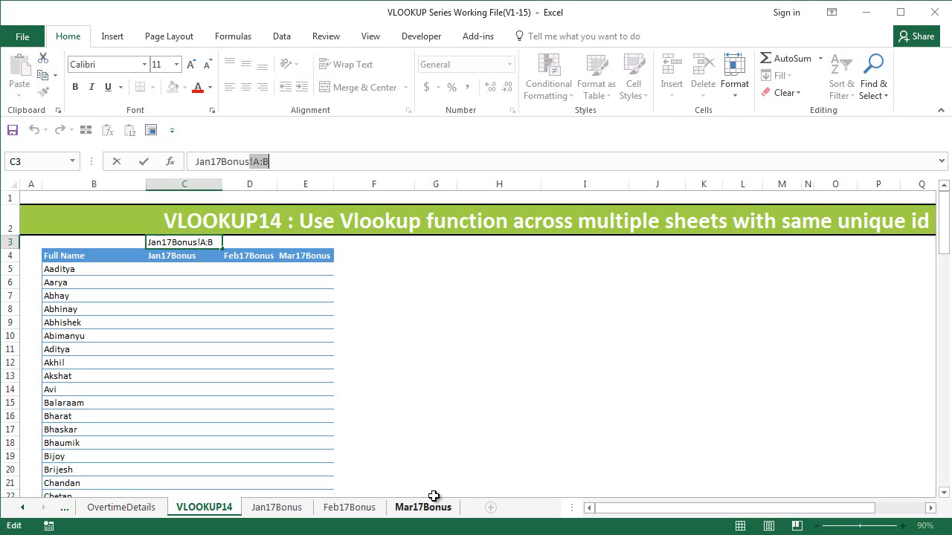
key("Escape")
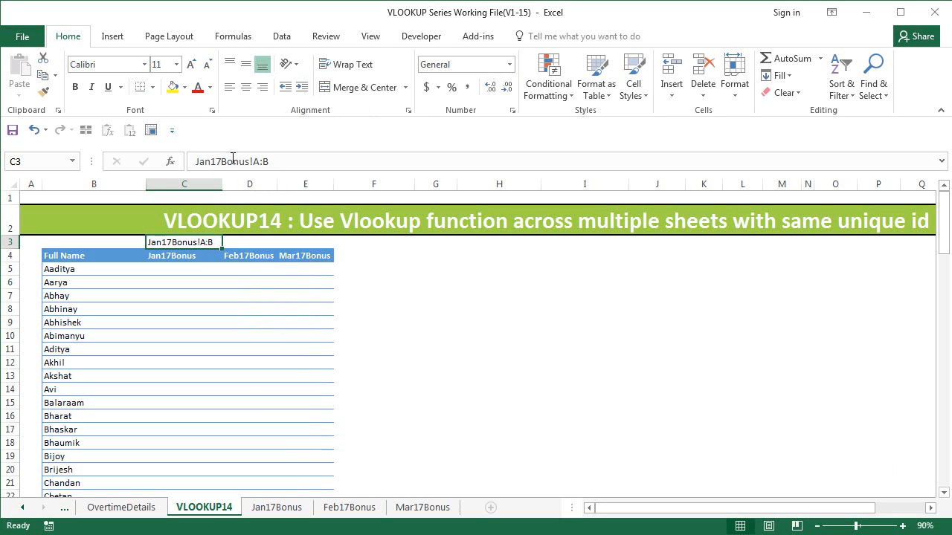
left_click_drag(251, 161, 271, 161)
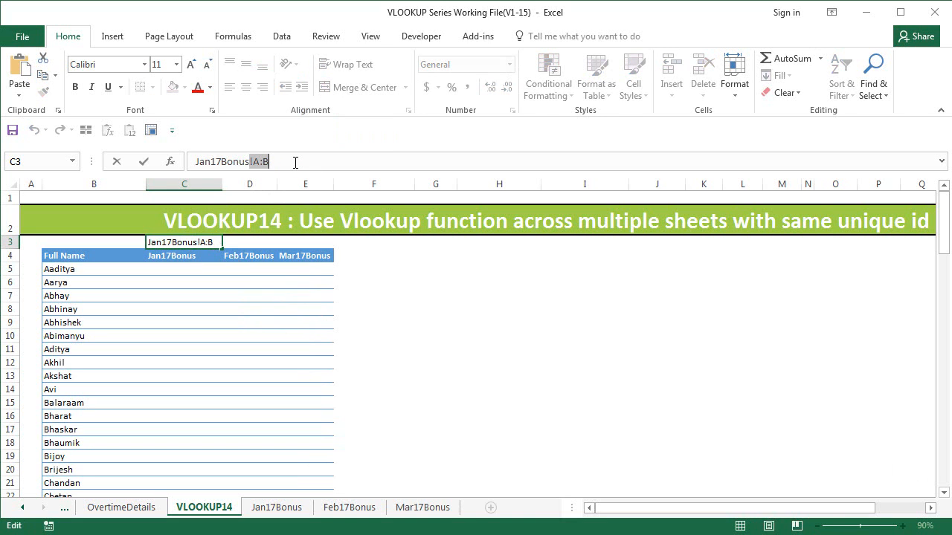
left_click_drag(288, 161, 179, 161)
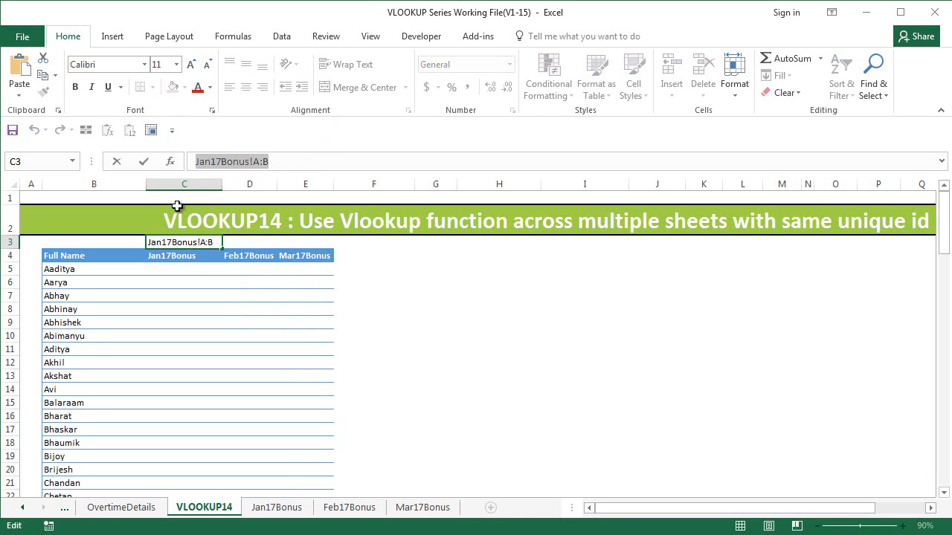
key("Delete")
type("=")
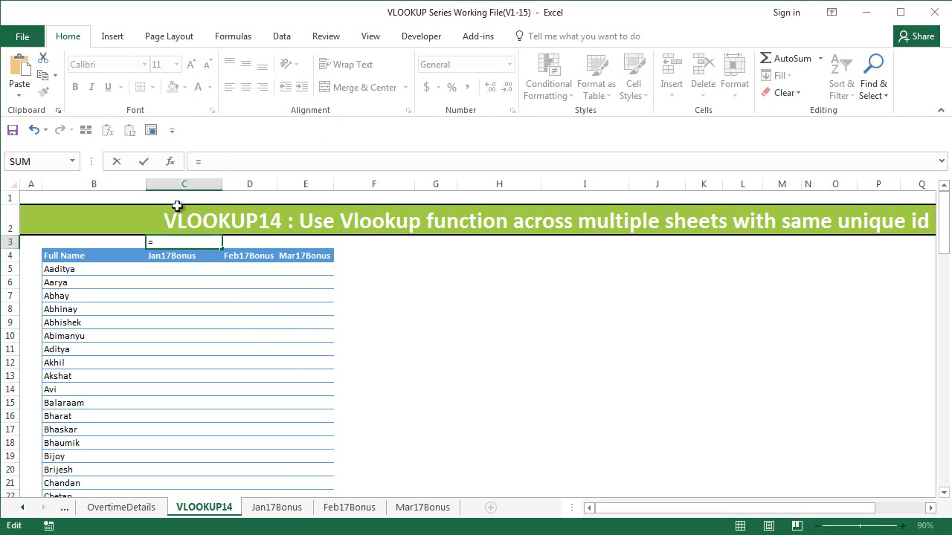
left_click(179, 256)
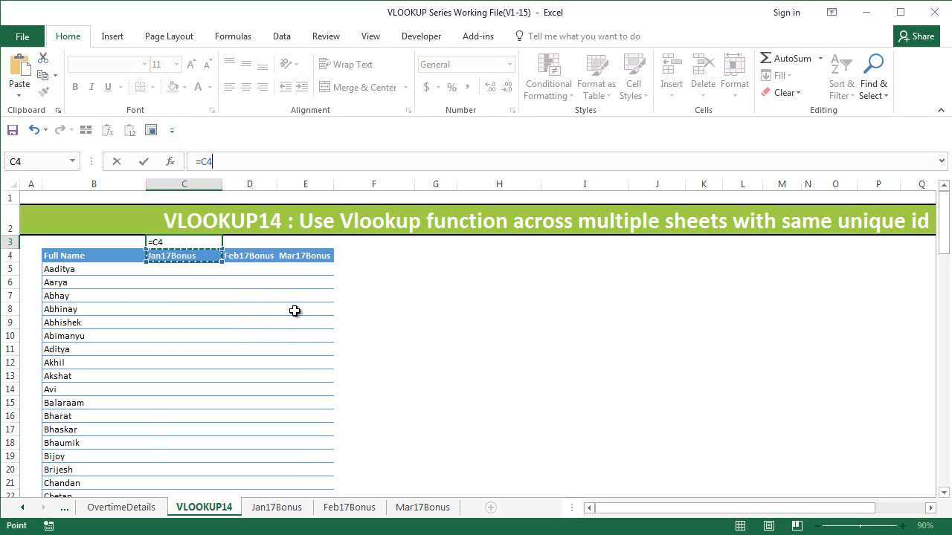
key("F4")
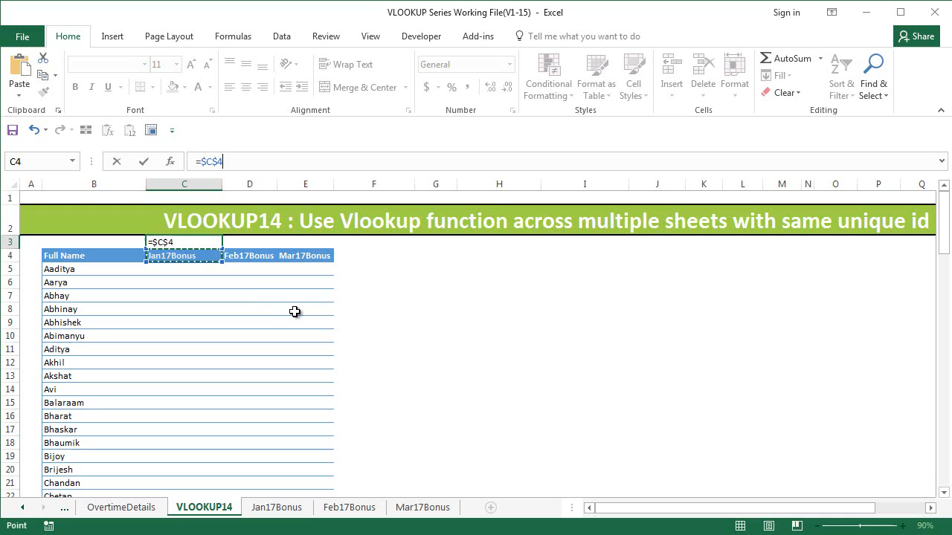
key("F4")
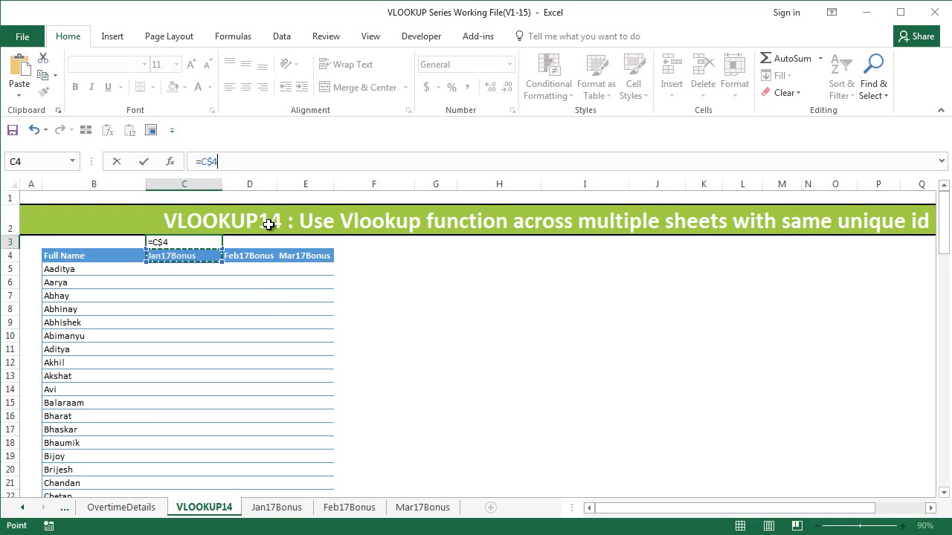
type("&\"!A:B")
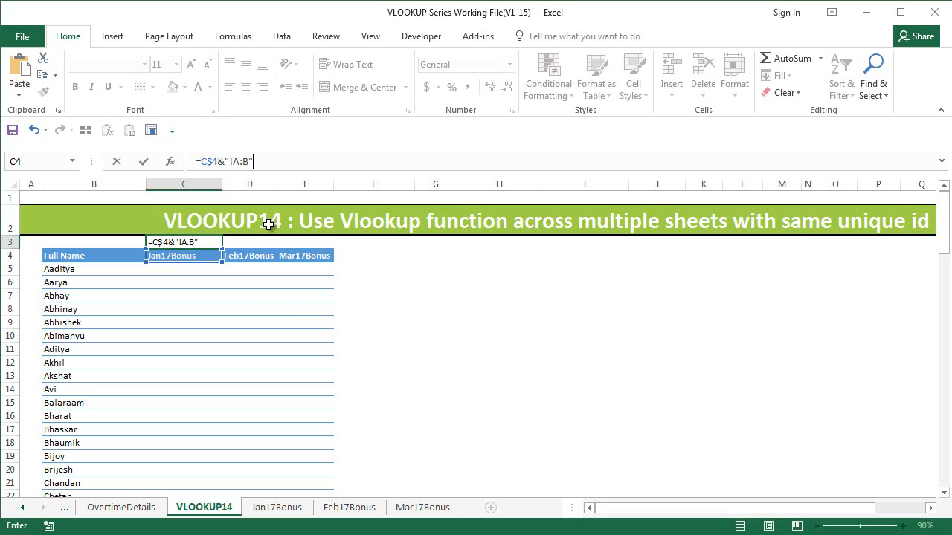
key("Return")
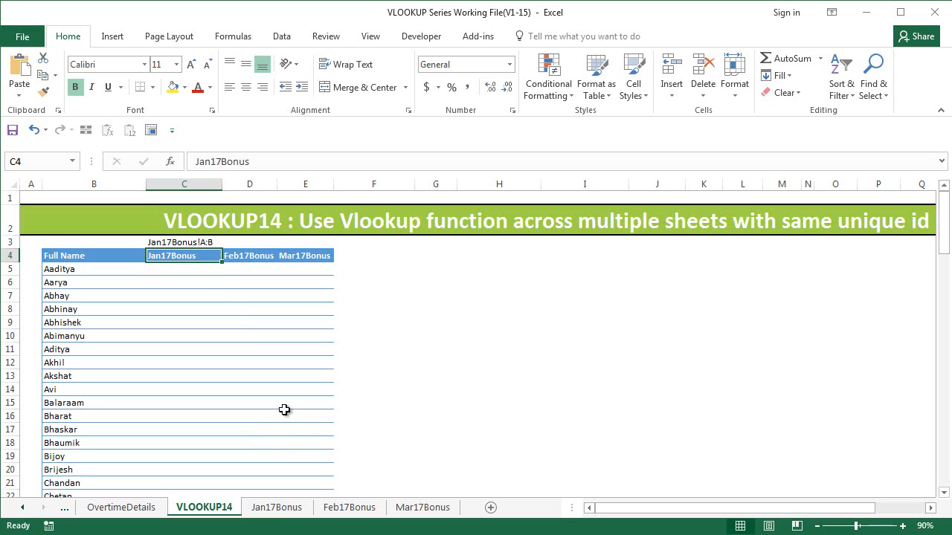
- Revise C3 to =C$4&"!$A:$B" with anchored columns and widen column C
left_click(199, 241)
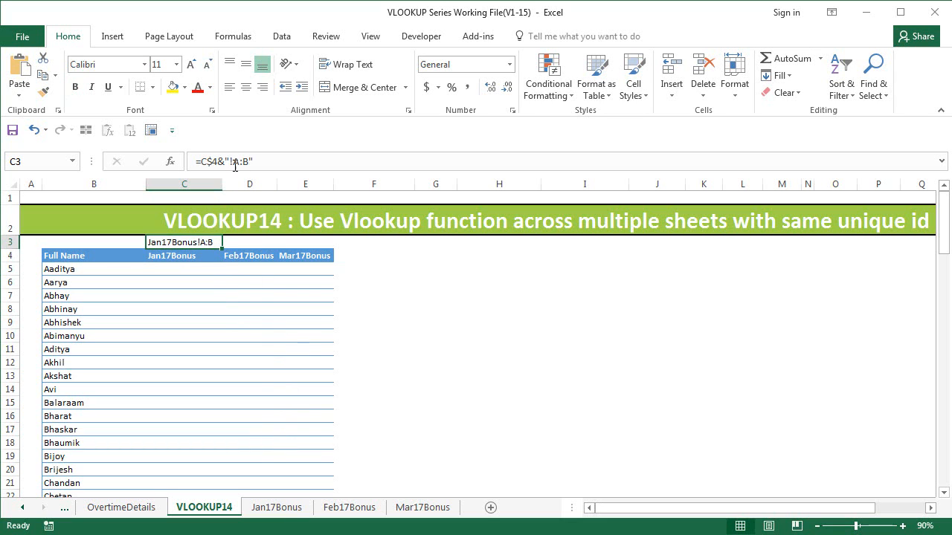
left_click(232, 161)
type("$")
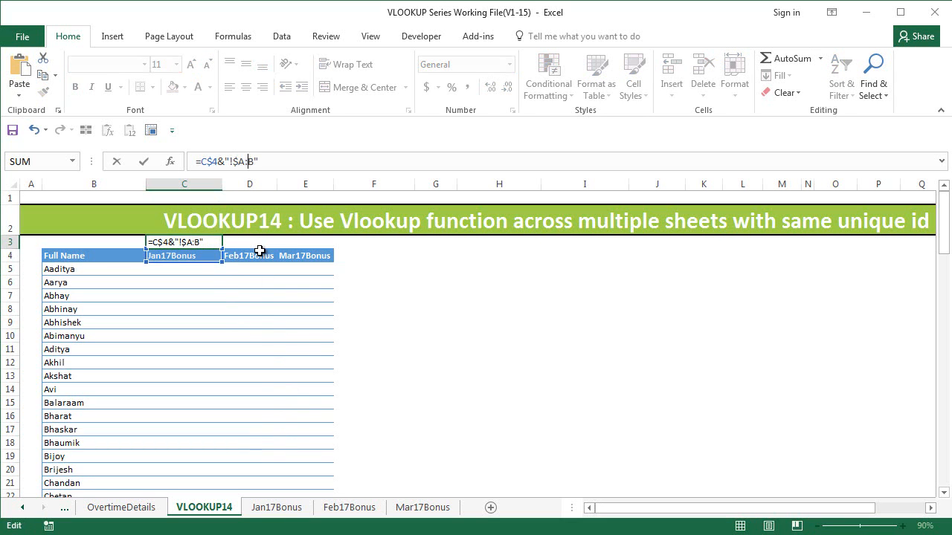
key("Return")
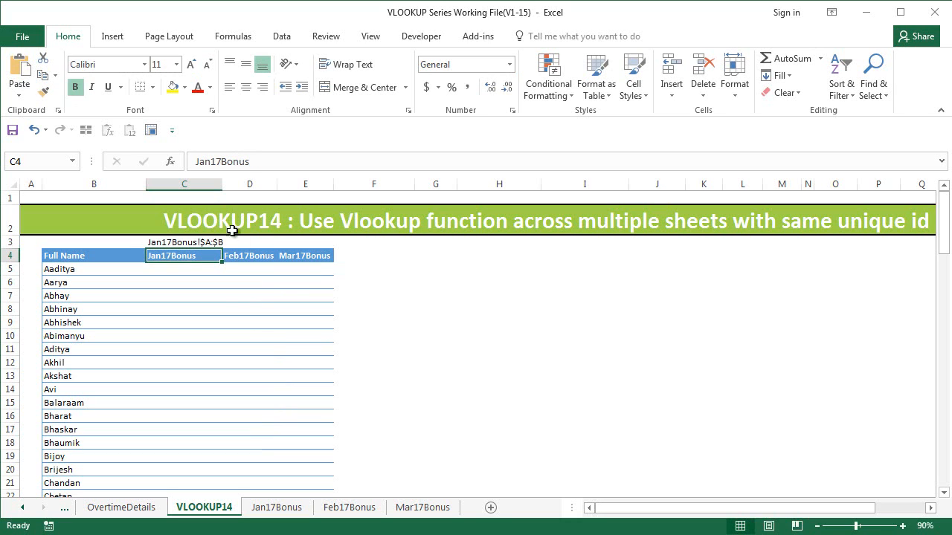
left_click_drag(222, 183, 230, 184)
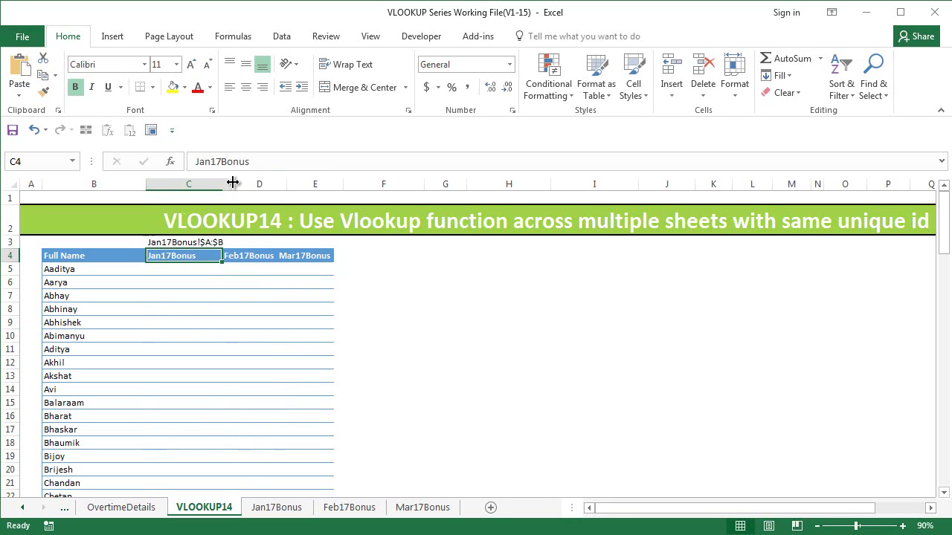
left_click(216, 242)
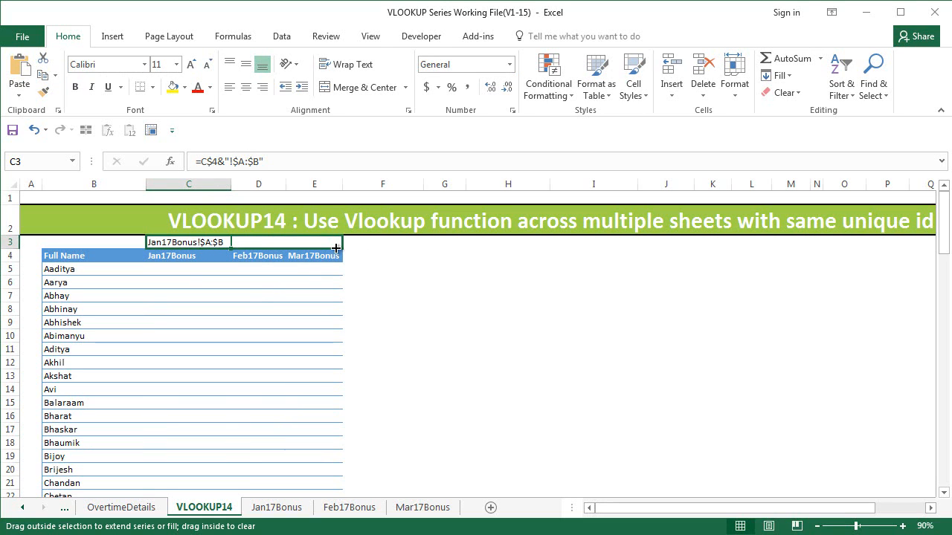
- Copy the range formula across to D3:E3, widen columns D:E and check Feb and Mar ranges
left_click_drag(230, 248, 338, 247)
left_click_drag(258, 184, 314, 184)
left_click(257, 269)
left_click(271, 242)
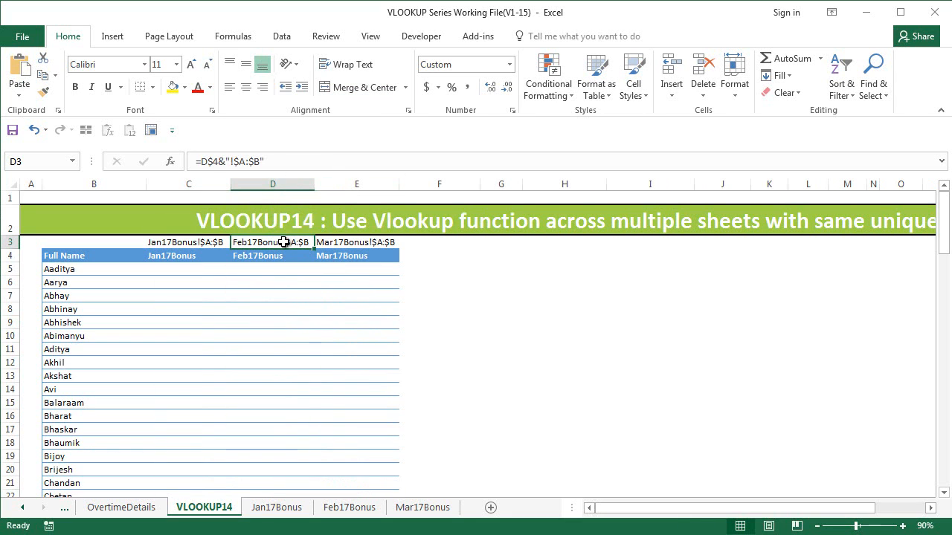
left_click(355, 243)
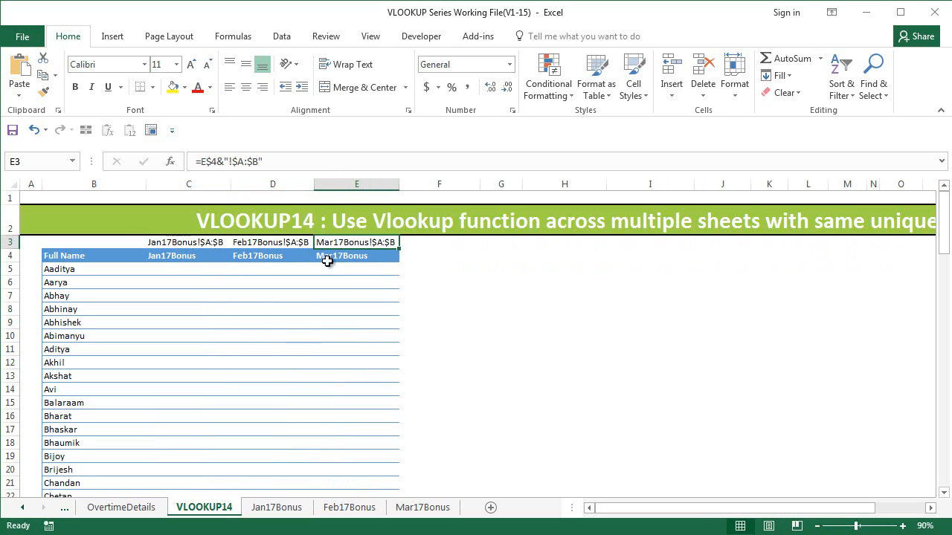
left_click(189, 269)
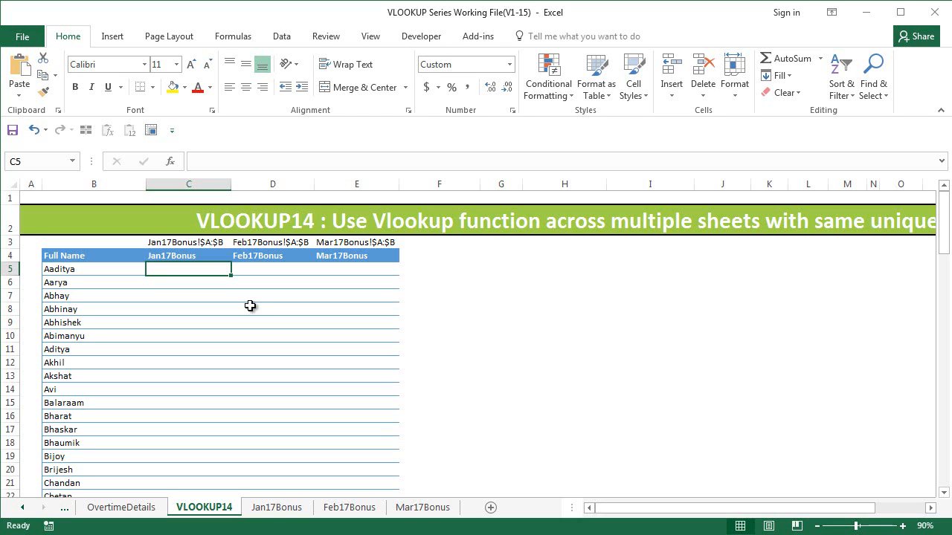
- Enter =VLOOKUP(B5,INDIRECT(C$3),2,FALSE) in C5, returning Aaditya's January bonus of $7,772
left_click(210, 241)
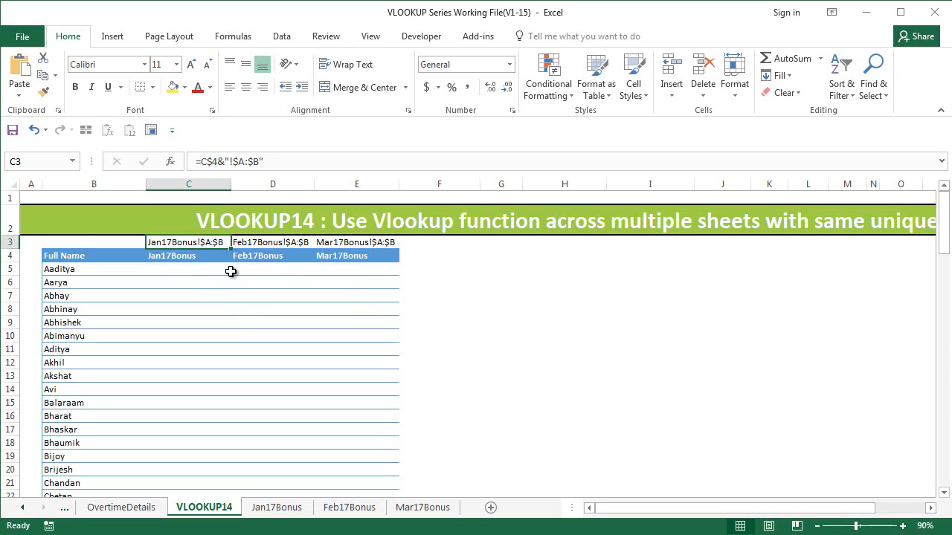
key("Down")
key("Down")
type("=vlo")
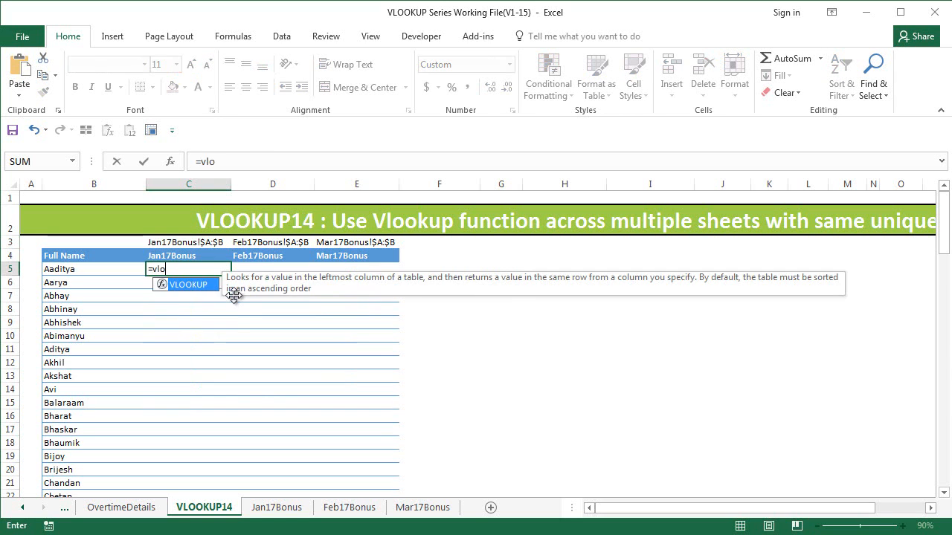
key("Tab")
key("Left")
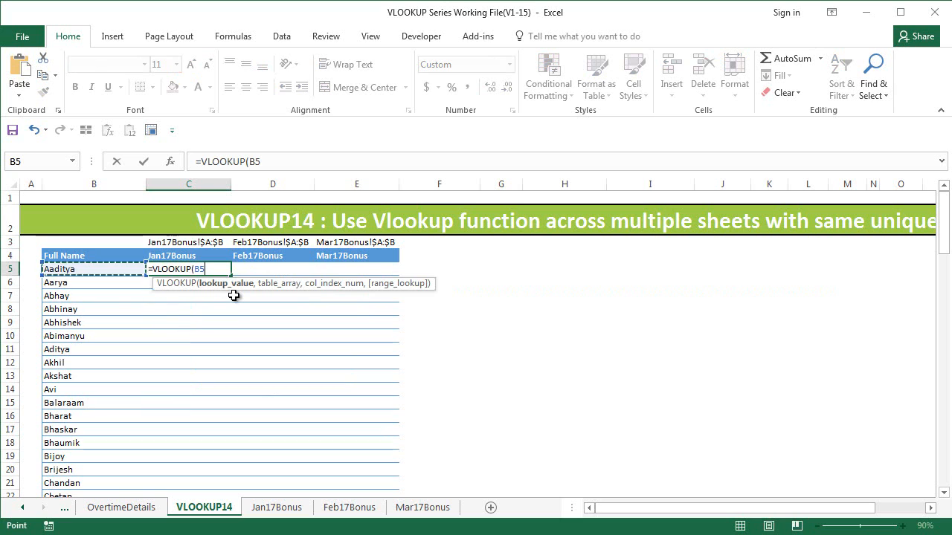
type(",")
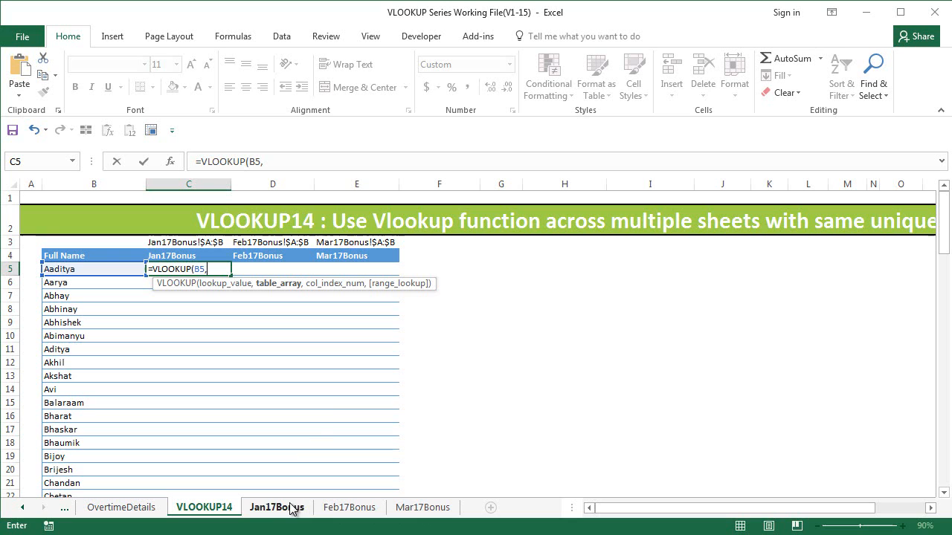
type("ind")
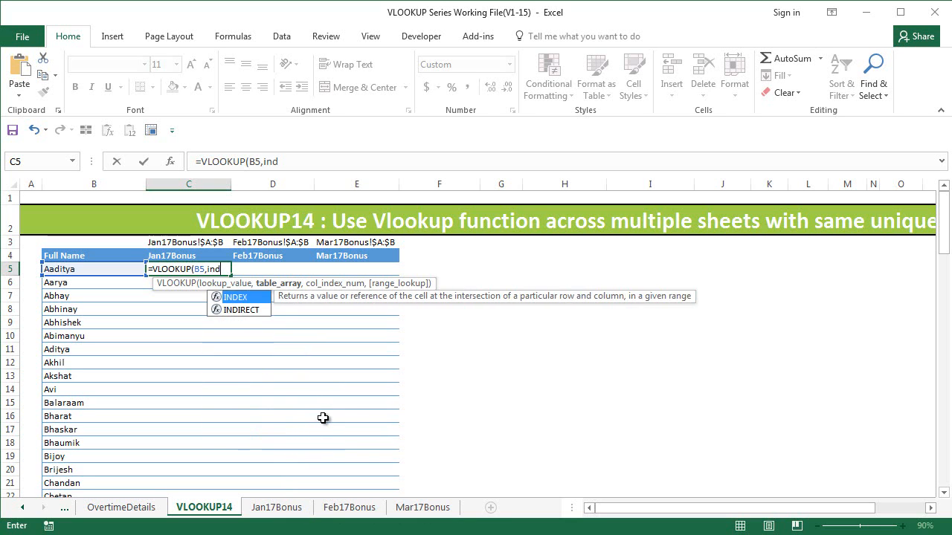
type("i")
key("Tab")
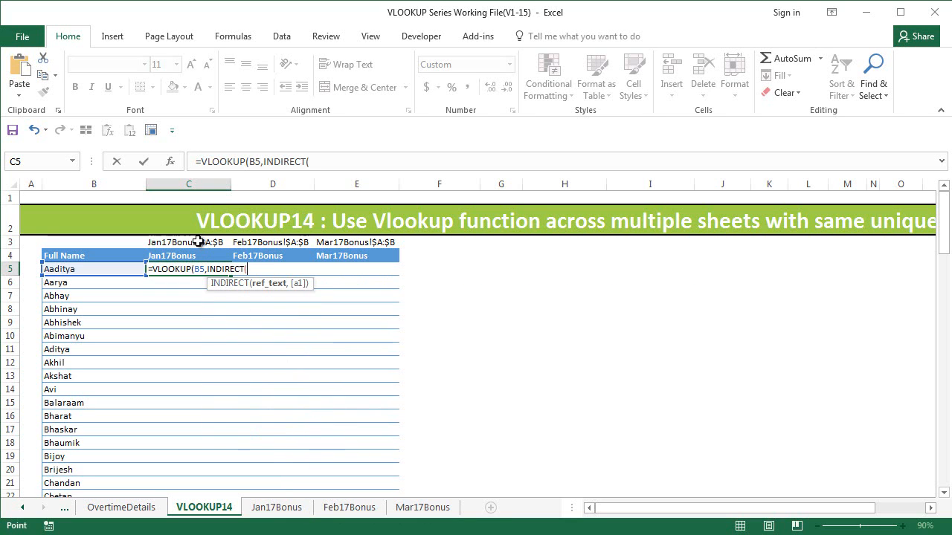
left_click(198, 240)
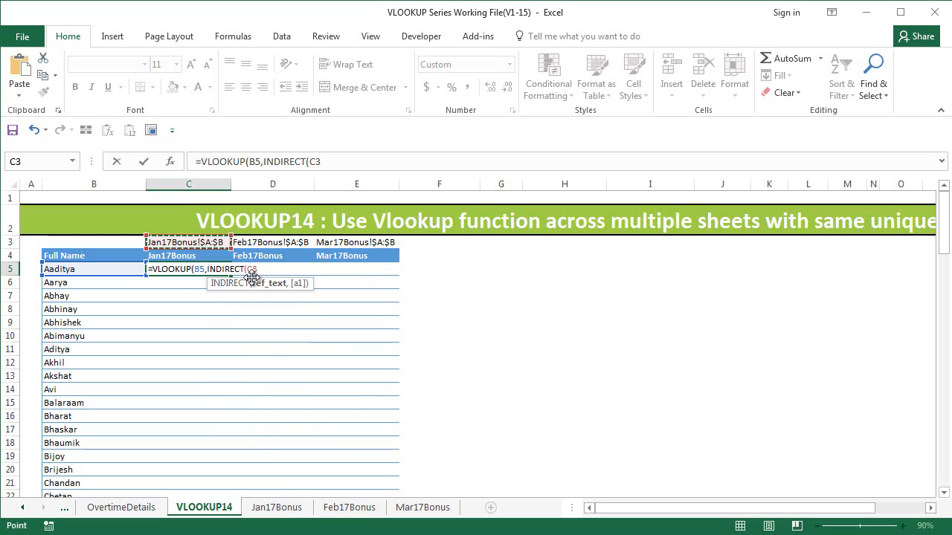
key("F4")
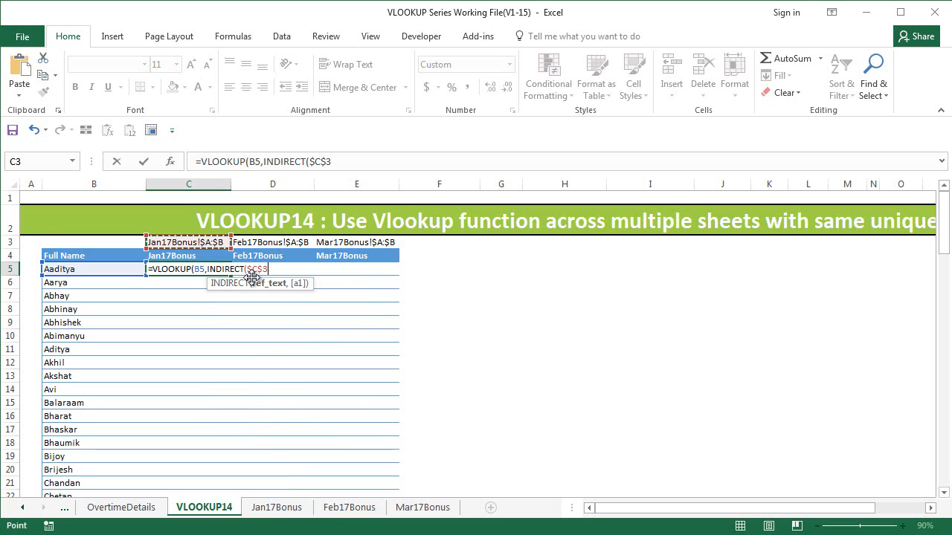
key("F4")
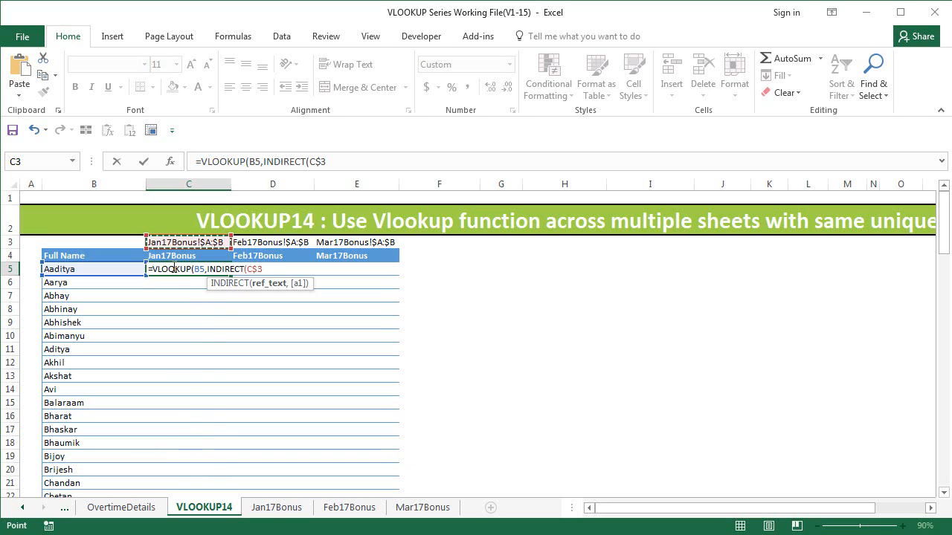
left_click(331, 161)
type("),2")
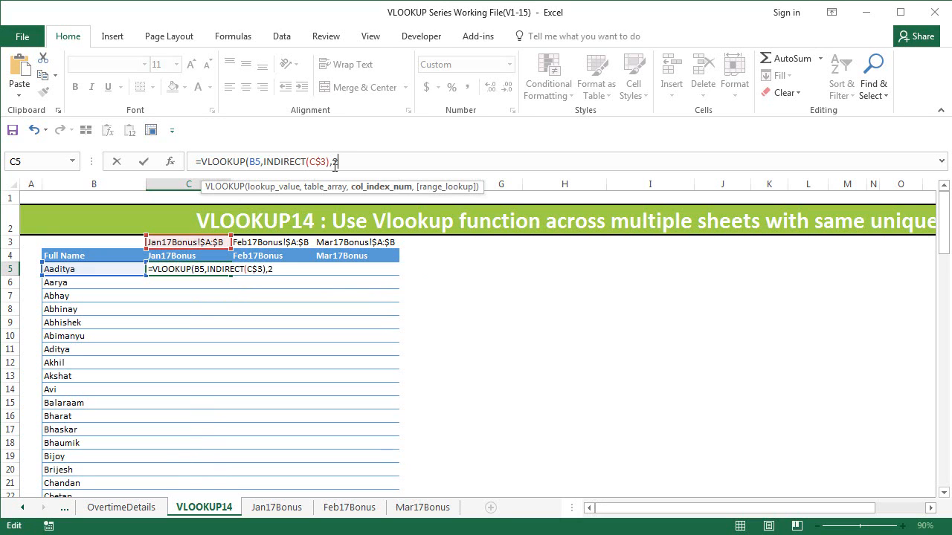
type(",")
key("Down")
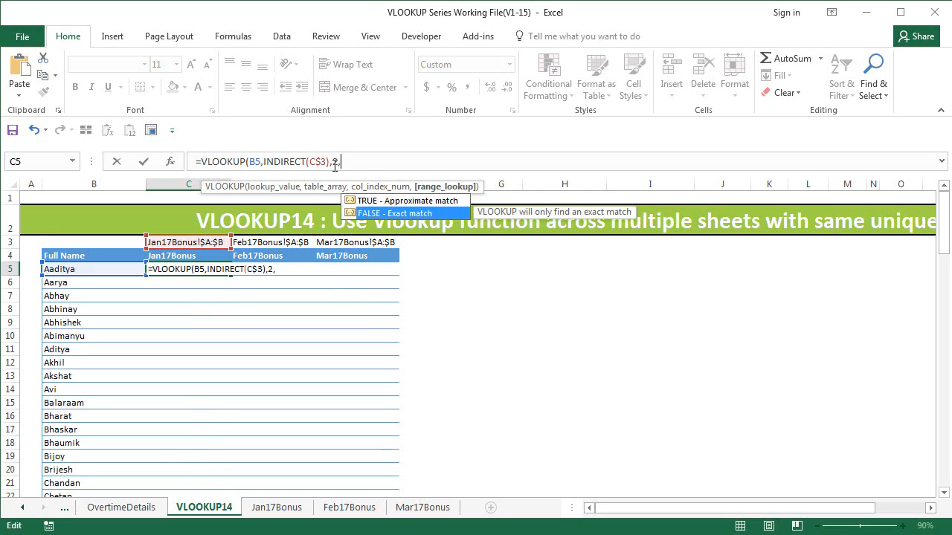
key("Tab")
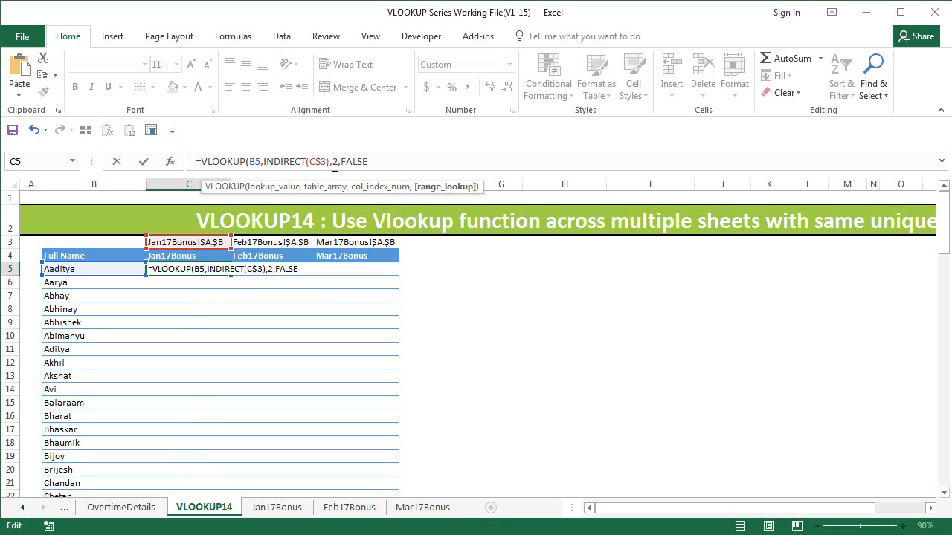
key("Return")
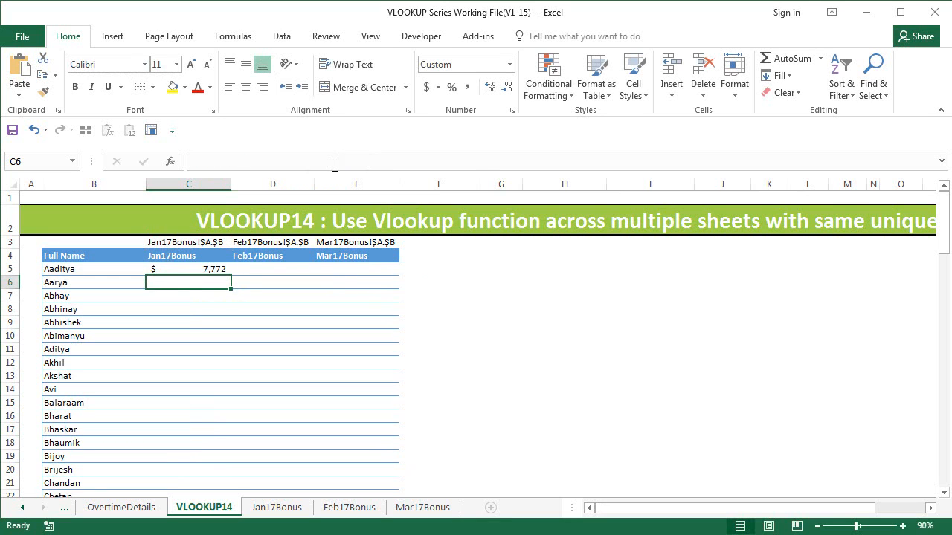
- Verify $7,772 on Jan17Bonus, then copy C5 across to D5:E5, which show #N/A
left_click(277, 507)
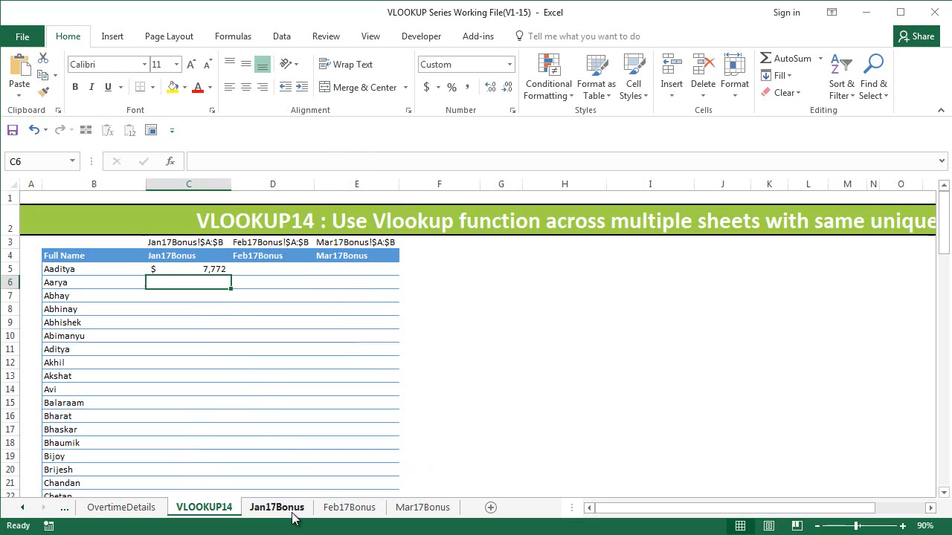
left_click(159, 213)
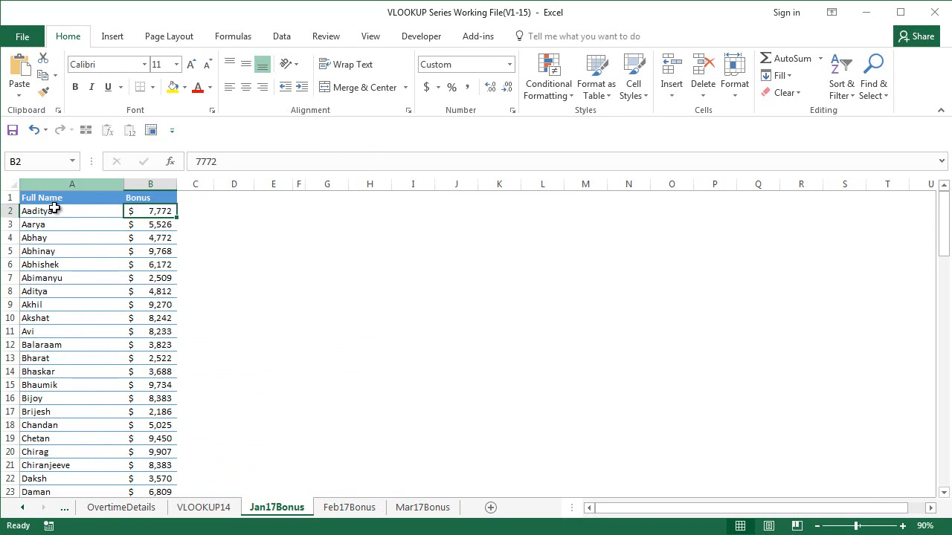
left_click(204, 507)
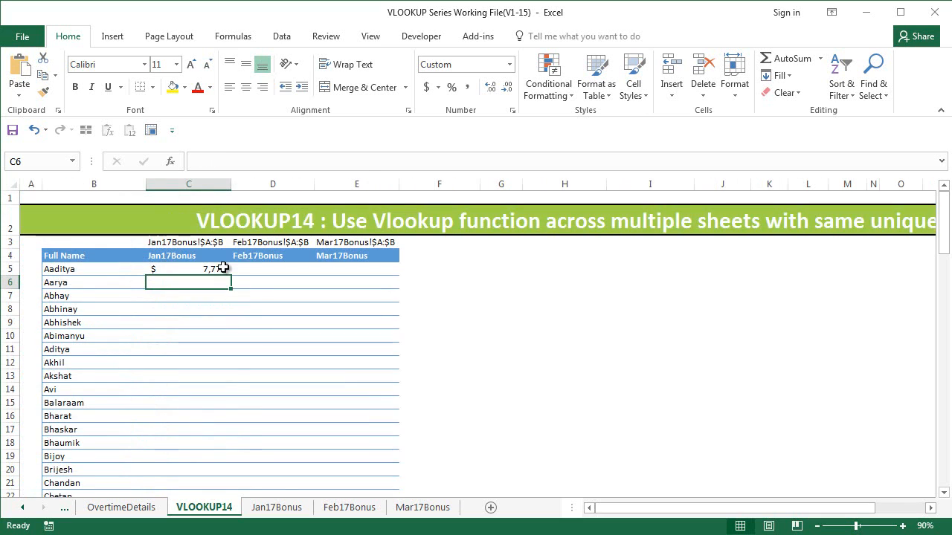
left_click(189, 269)
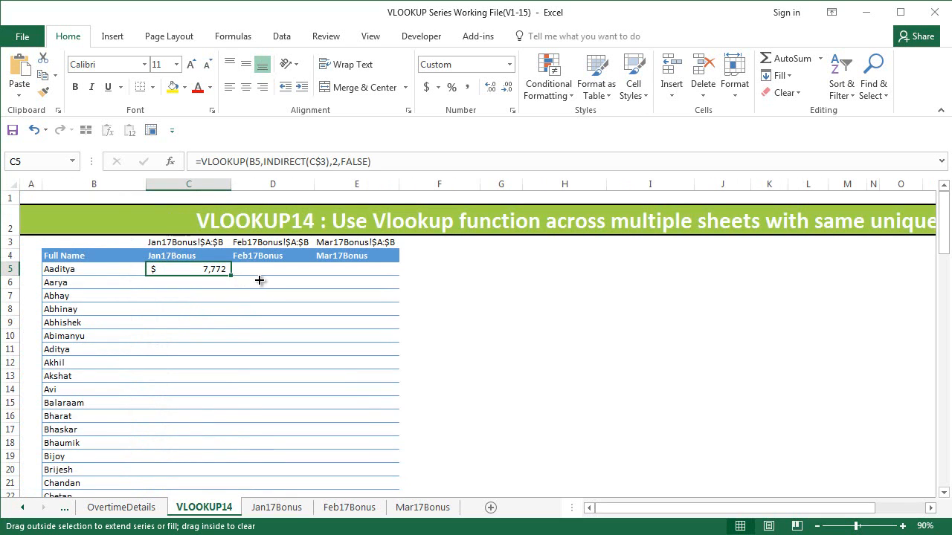
left_click_drag(231, 278, 399, 277)
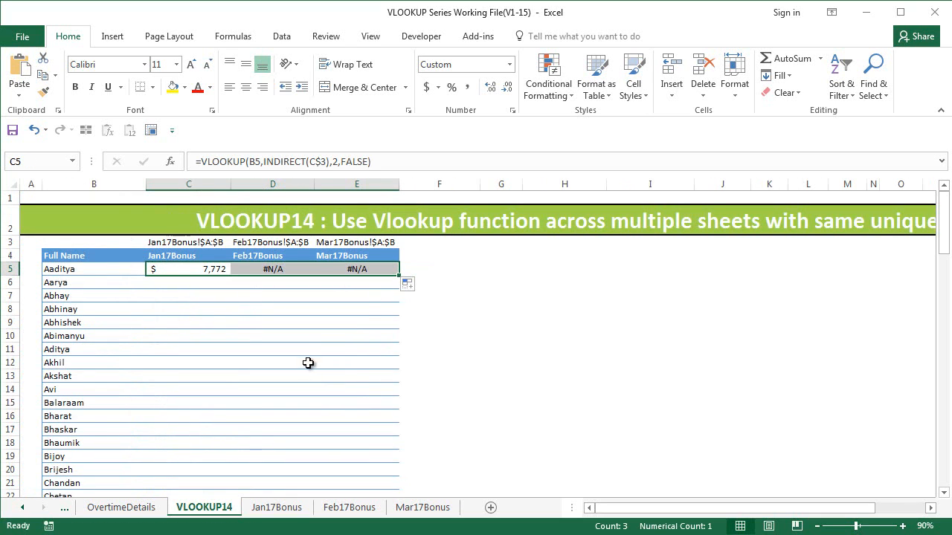
- Inspect the shifted formula in D5, then reopen C5 for editing
left_click(198, 269)
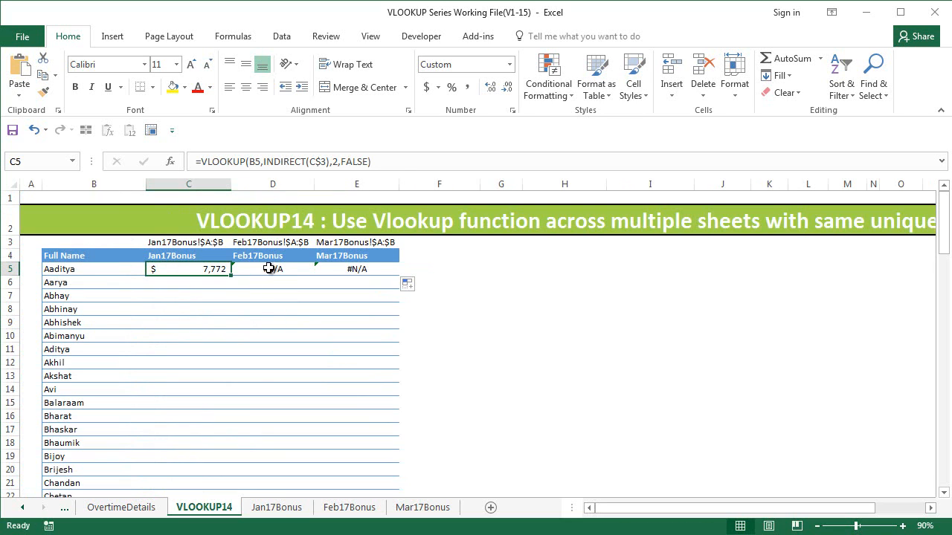
double_click(290, 268)
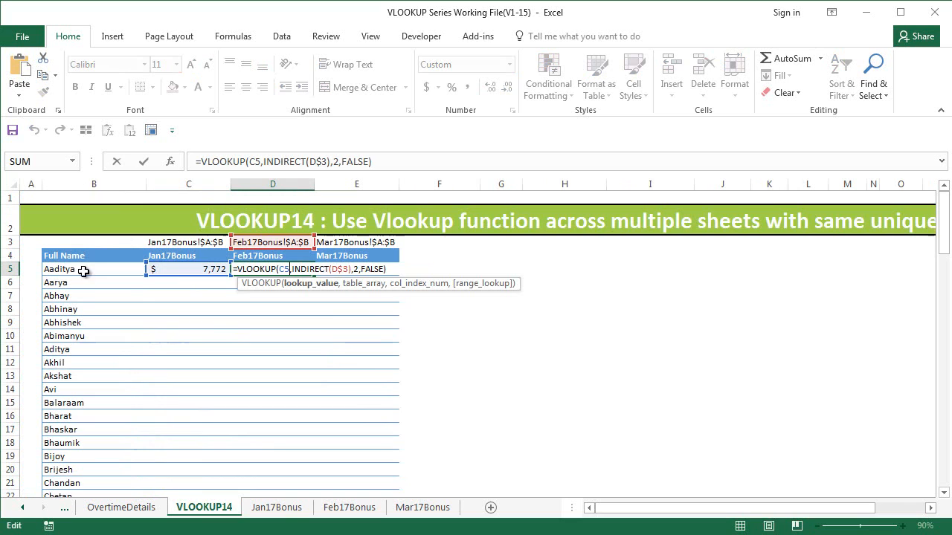
key("Escape")
left_click(186, 269)
double_click(186, 269)
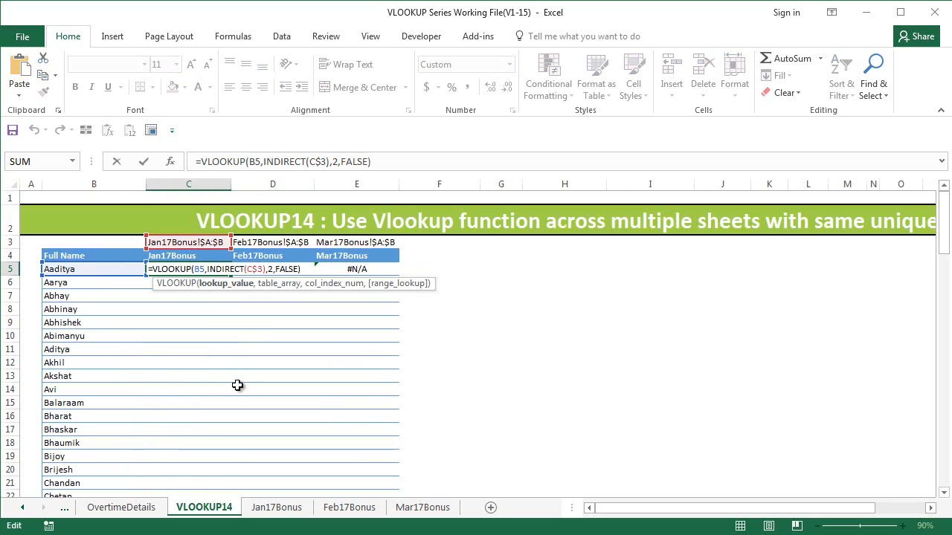
- Anchor the lookup name as $B5 so C5 reads =VLOOKUP($B5,INDIRECT(C$3),2,FALSE)
key("F4")
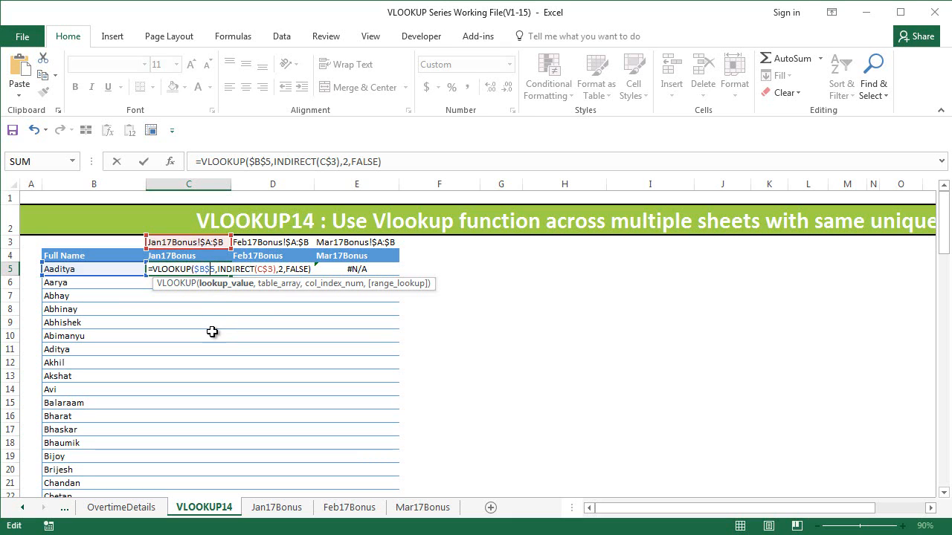
key("F4")
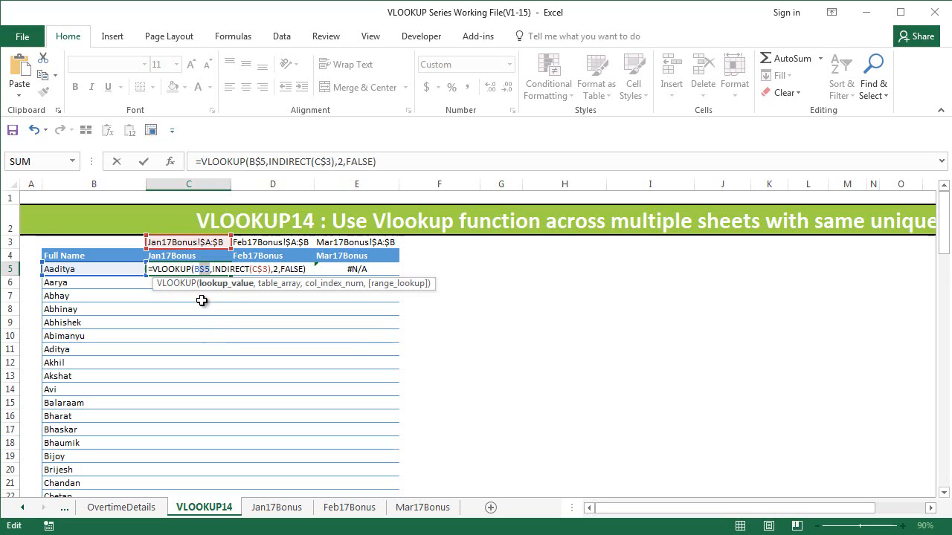
key("F4")
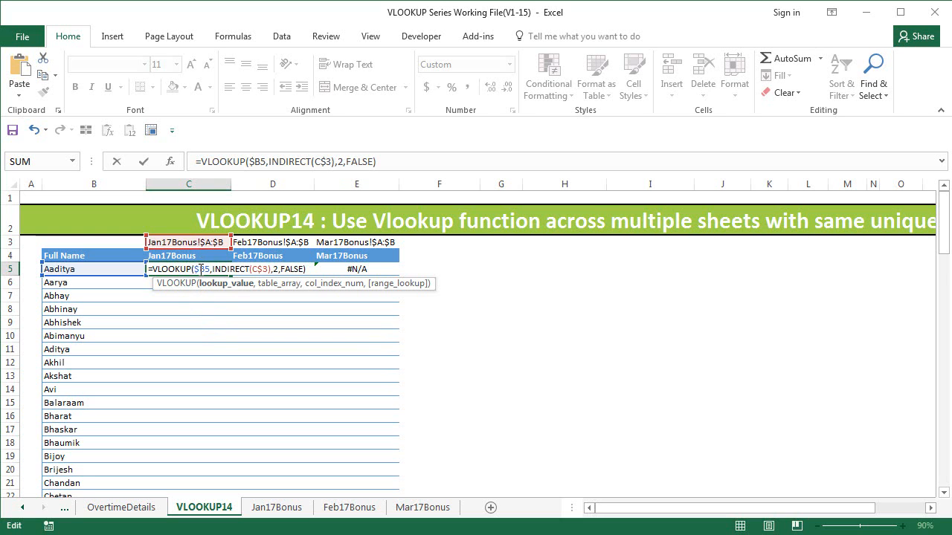
key("ctrl+Return")
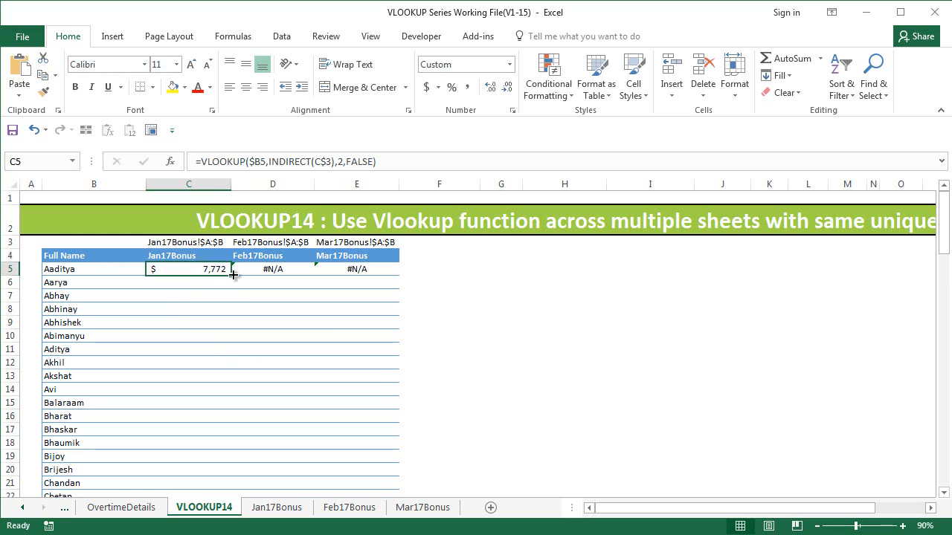
- Copy the corrected formula across to D5:E5, giving $3,803 and $8,156
left_click_drag(231, 273, 394, 272)
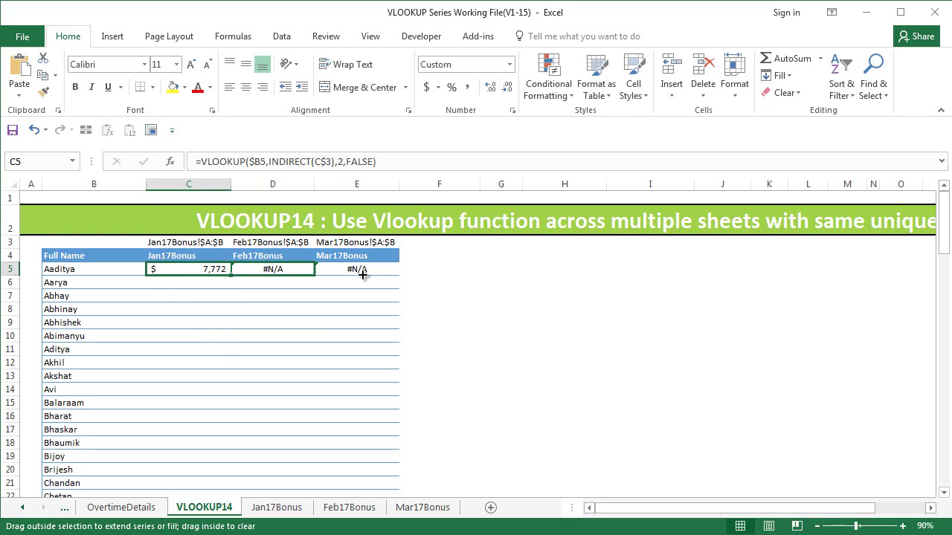
double_click(213, 269)
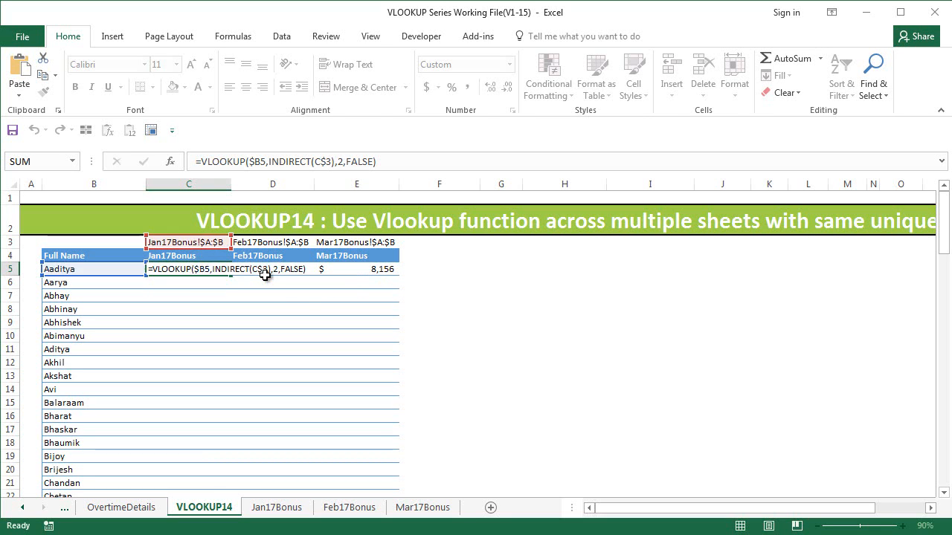
key("Return")
left_click_drag(213, 270, 350, 269)
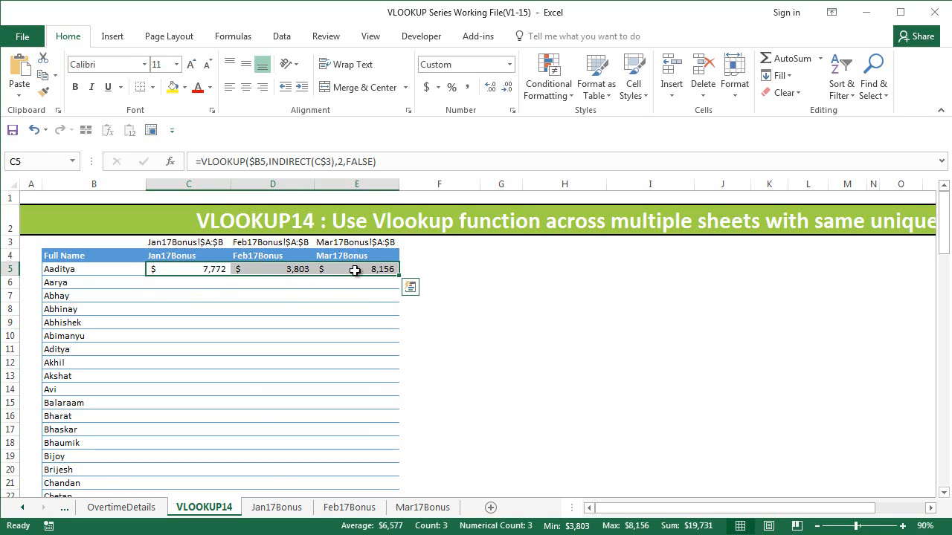
- Verify Aaditya's February and March bonuses on their source sheets and reselect C5:E5
left_click(346, 511)
left_click(153, 212)
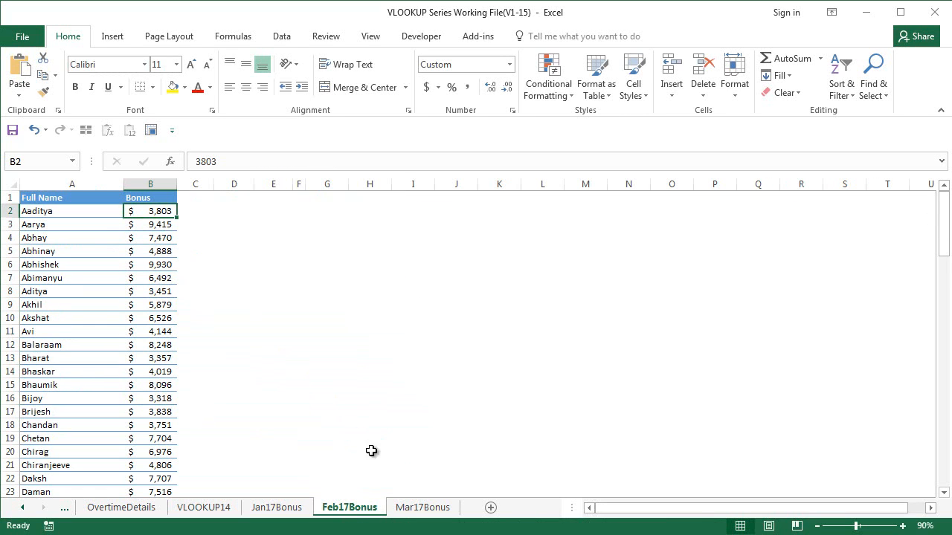
left_click(423, 507)
left_click(152, 211)
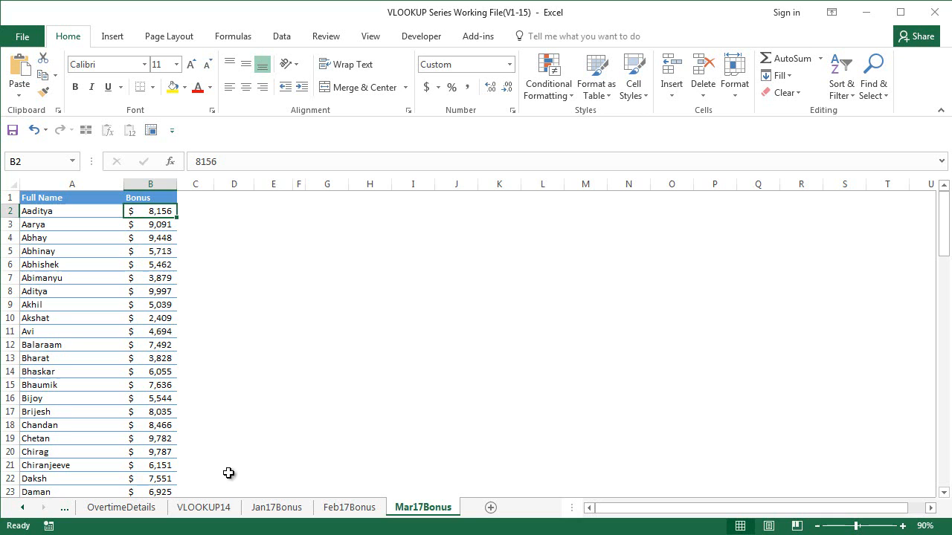
left_click(228, 511)
left_click_drag(383, 269, 199, 266)
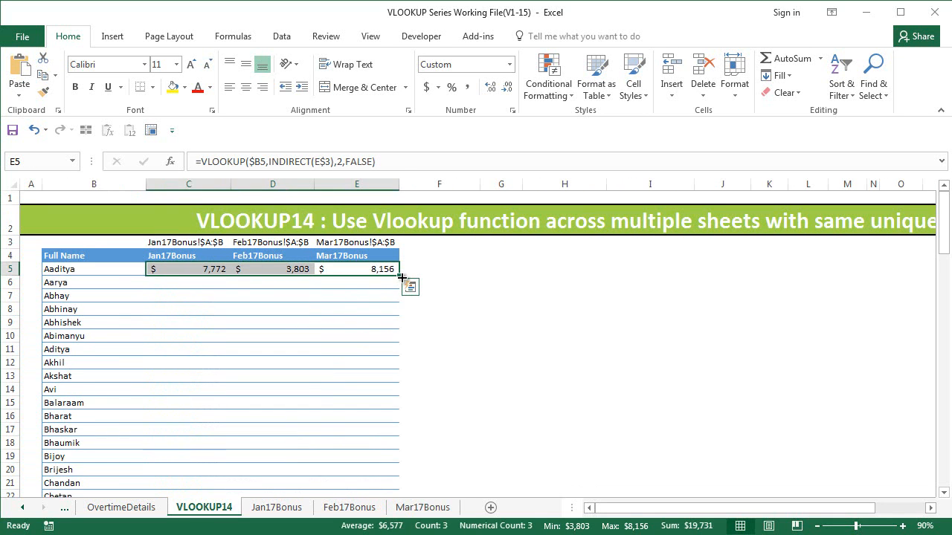
- Fill the three bonus formulas down for every name and check the column ends
double_click(400, 277)
left_click(216, 323)
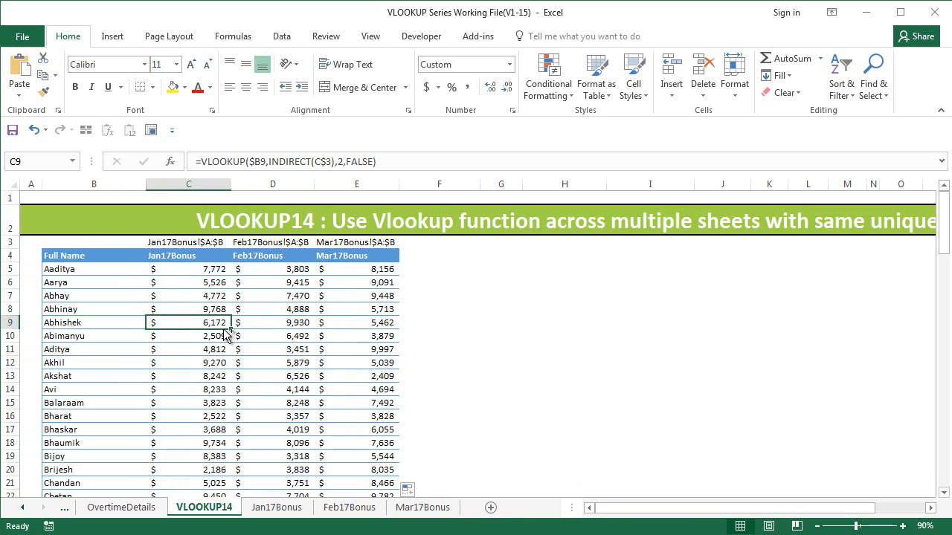
key("ctrl+Down")
key("Up")
key("ctrl+Up")
key("ctrl+Up")
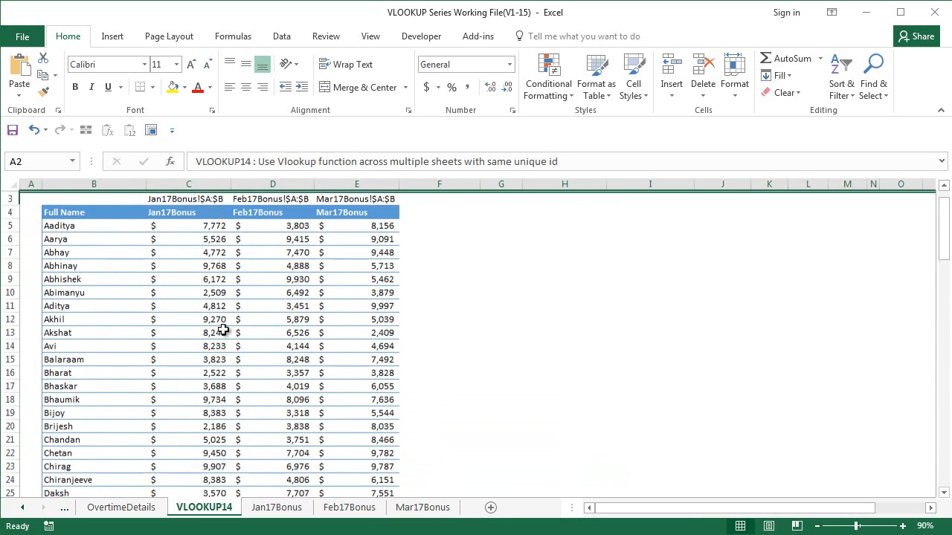
key("ctrl+Up")
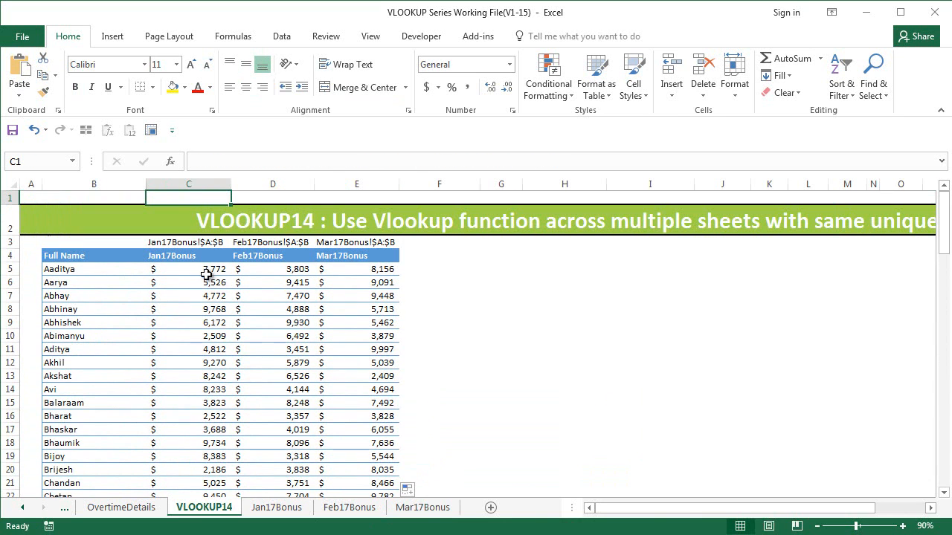
- Review the final lookup formula in C5 and the Mar range built in E3
left_click(200, 270)
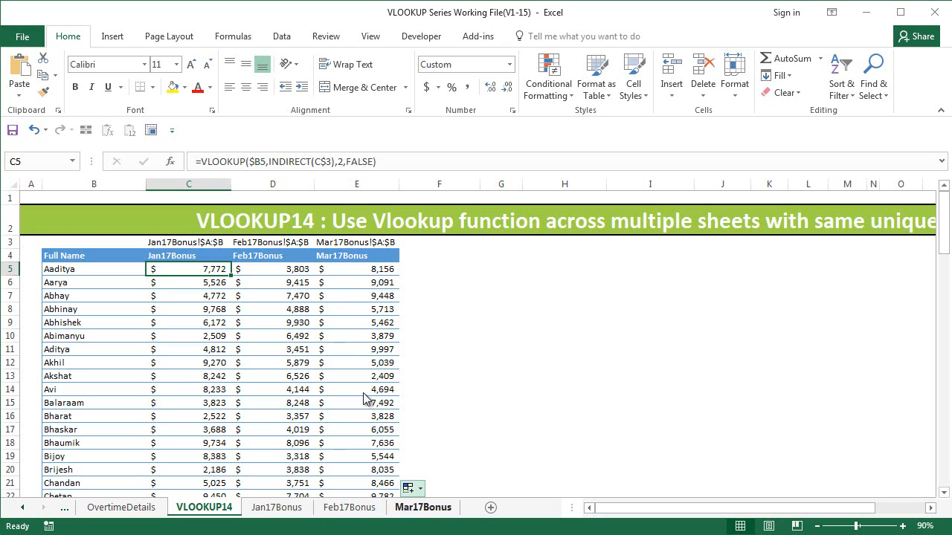
left_click(370, 245)
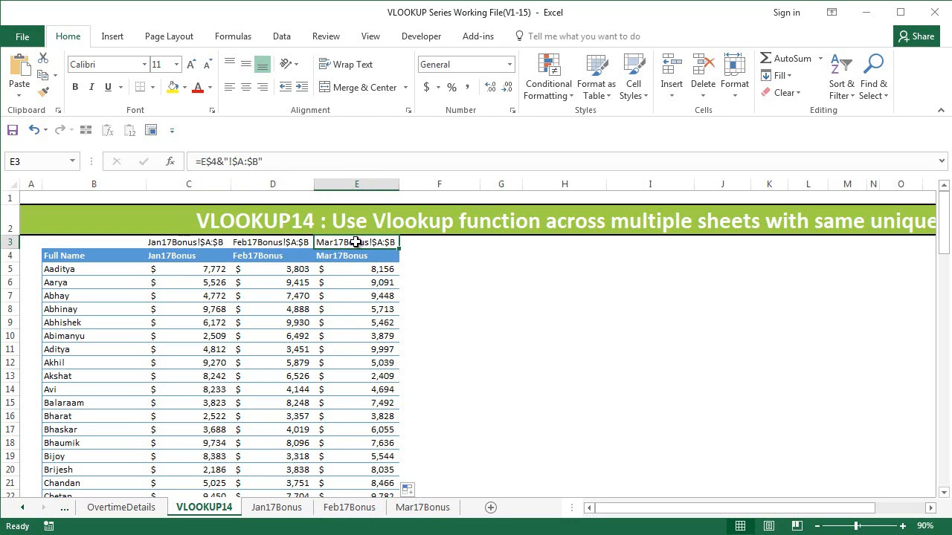
left_click(206, 268)
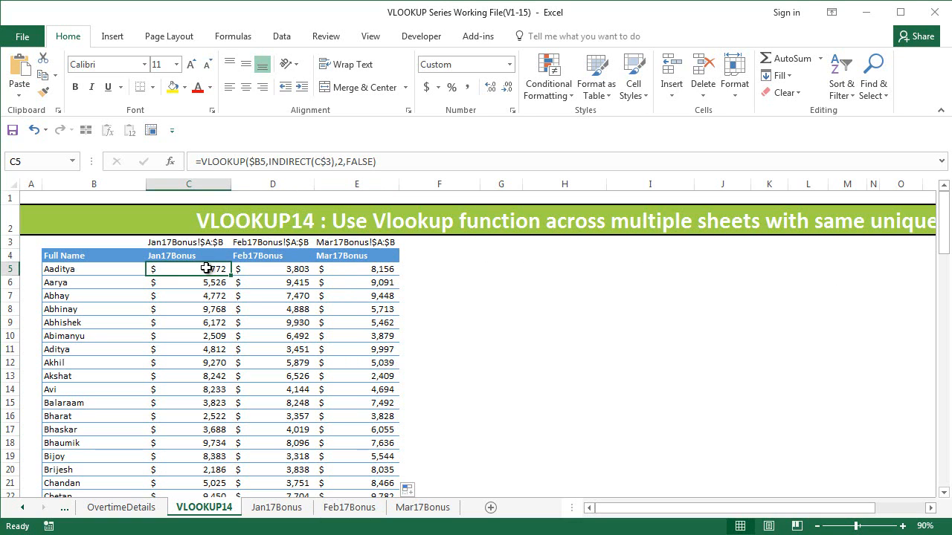